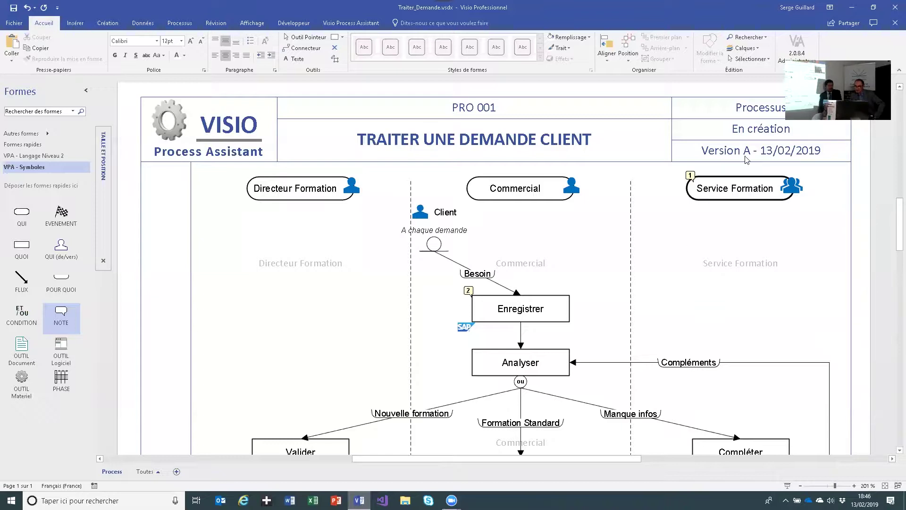
# Close the Traiter_Demande diagram without saving its changes
pyautogui.click(893, 7)
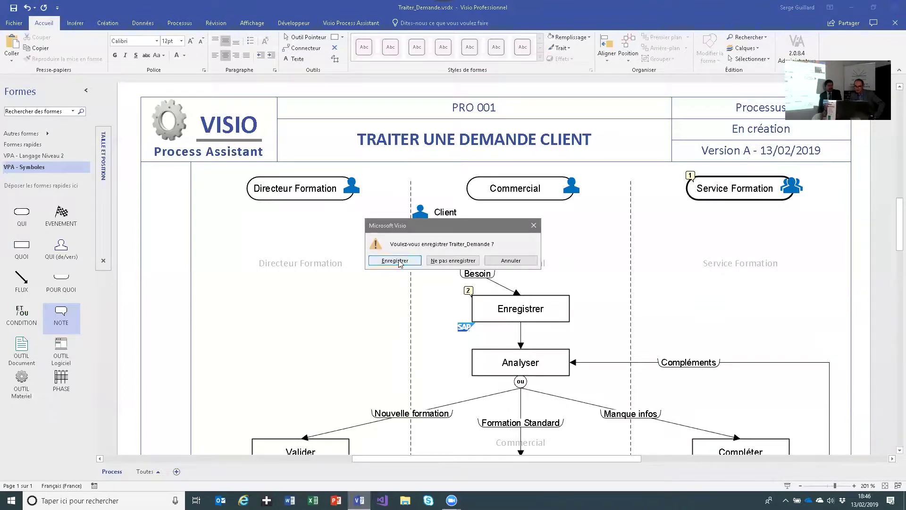
pyautogui.click(431, 262)
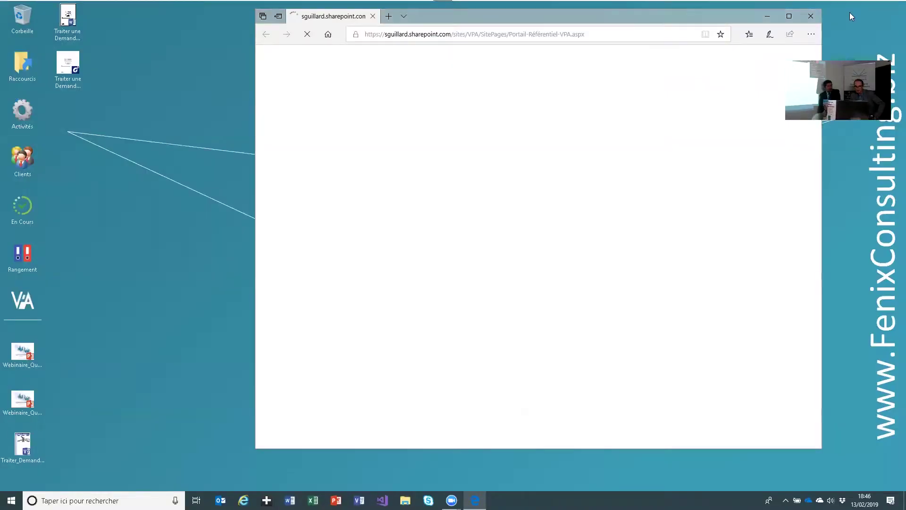
# Maximize the browser window showing the Visio Process Assistant portal and open the "Carte macroscopique des processus"
pyautogui.moveTo(488, 11); pyautogui.dragTo(388, 46)
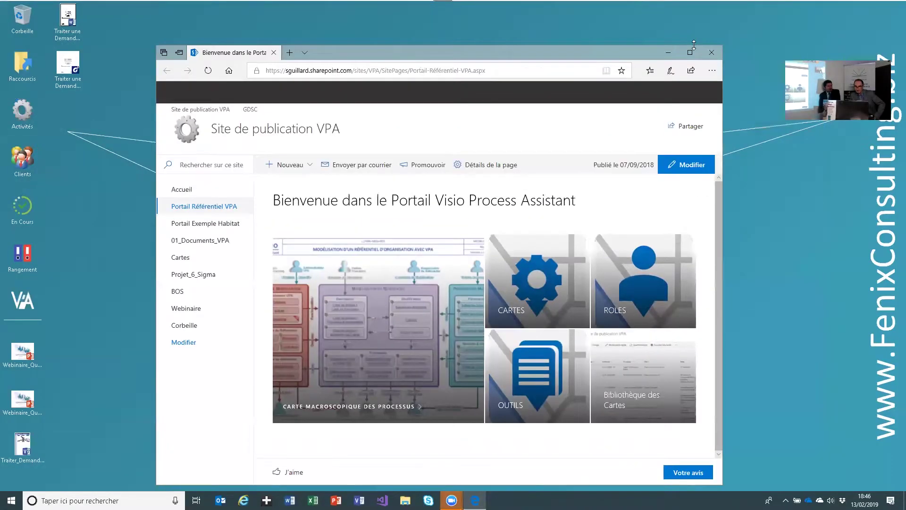
pyautogui.click(690, 53)
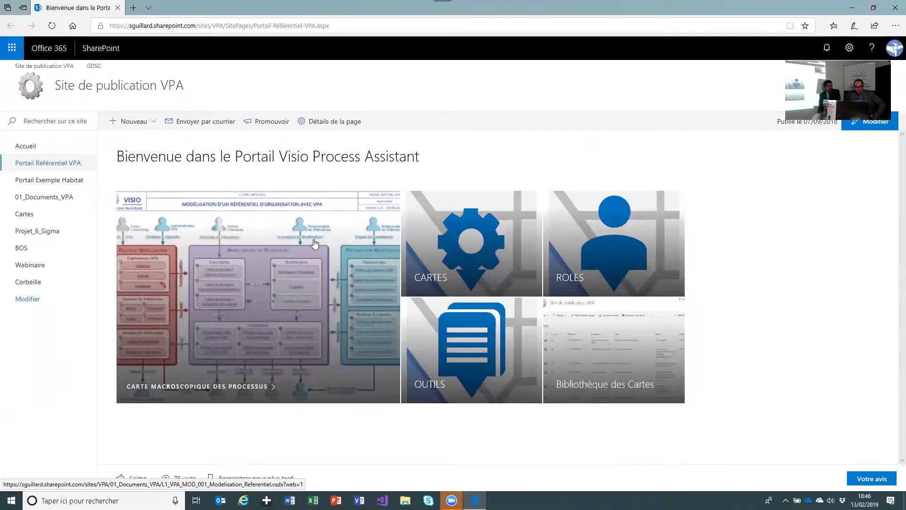
pyautogui.click(269, 264)
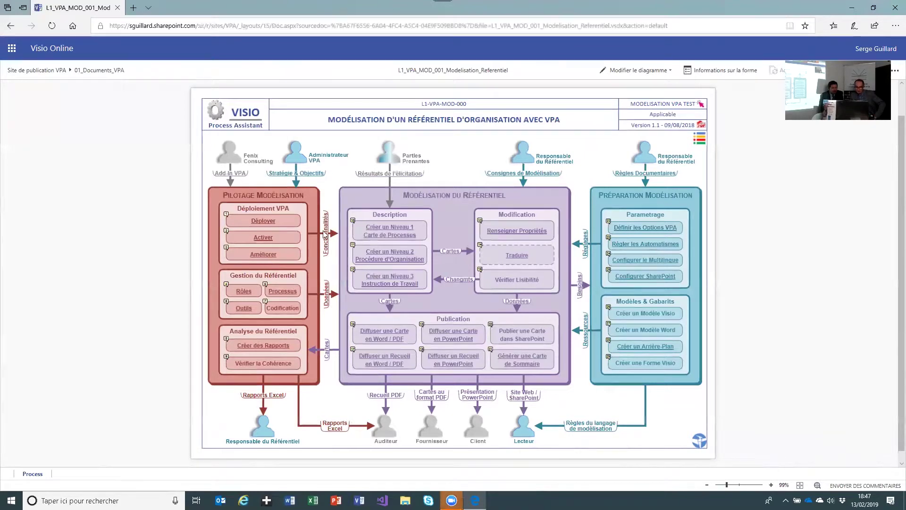
# Open the linked procedure "Créer un Niveau 2 Procédure d'Organisation" from the Description block at a readable size
pyautogui.click(399, 258)
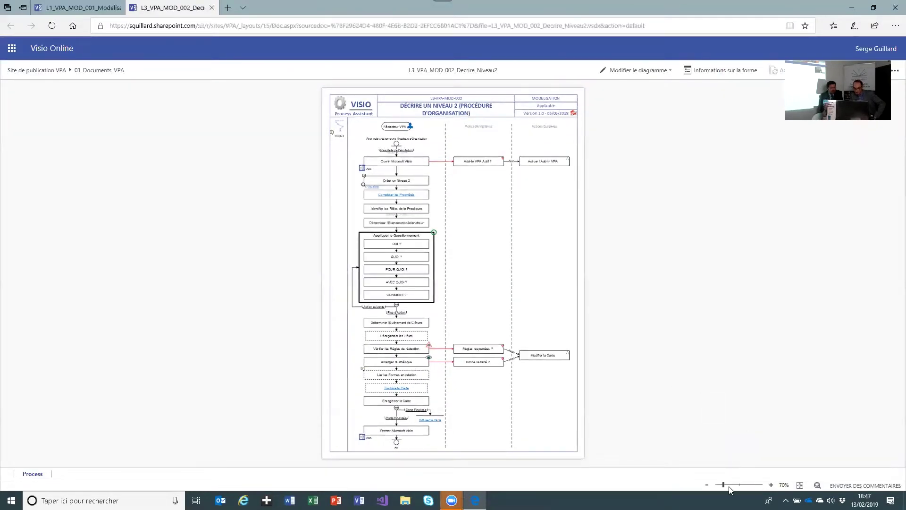
pyautogui.moveTo(725, 486); pyautogui.dragTo(740, 487)
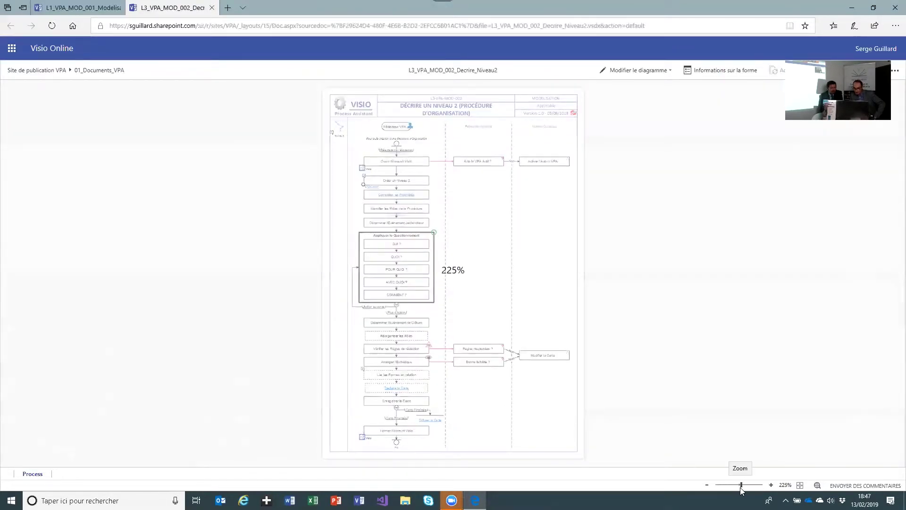
pyautogui.scroll(10, 670, 387)
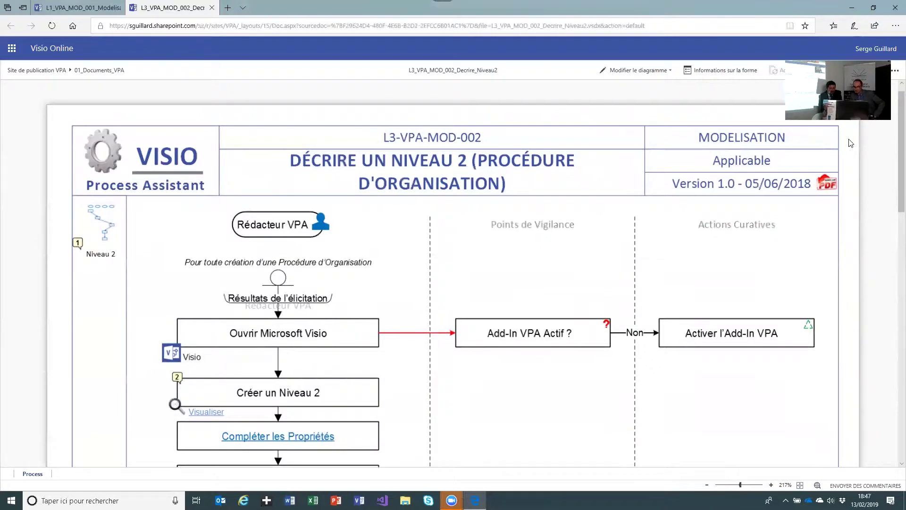
# Display the comments attached to the Niveau 2 procedure, then hide them
pyautogui.click(895, 71)
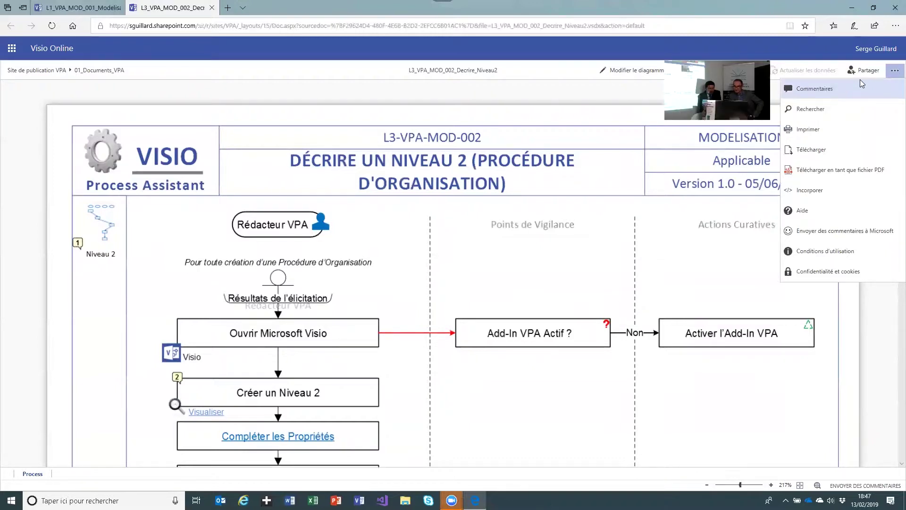
pyautogui.click(860, 85)
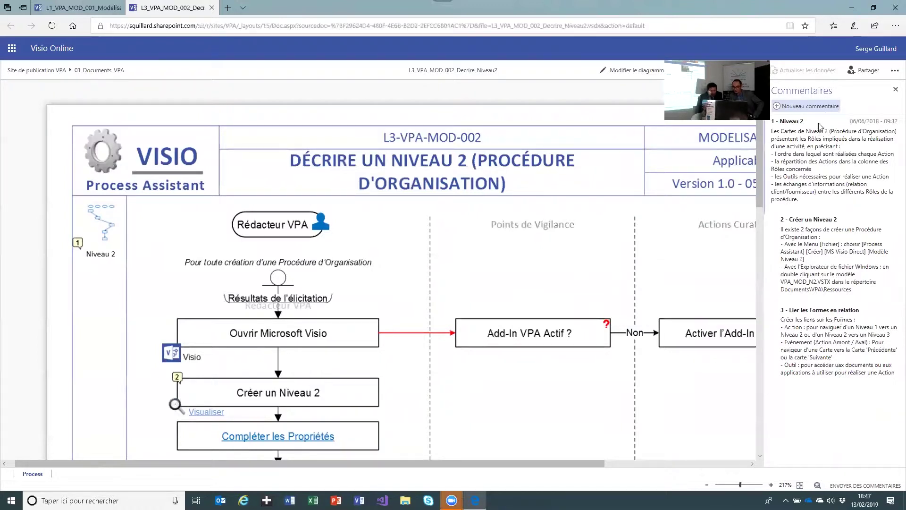
pyautogui.click(893, 90)
pyautogui.click(895, 71)
pyautogui.click(842, 88)
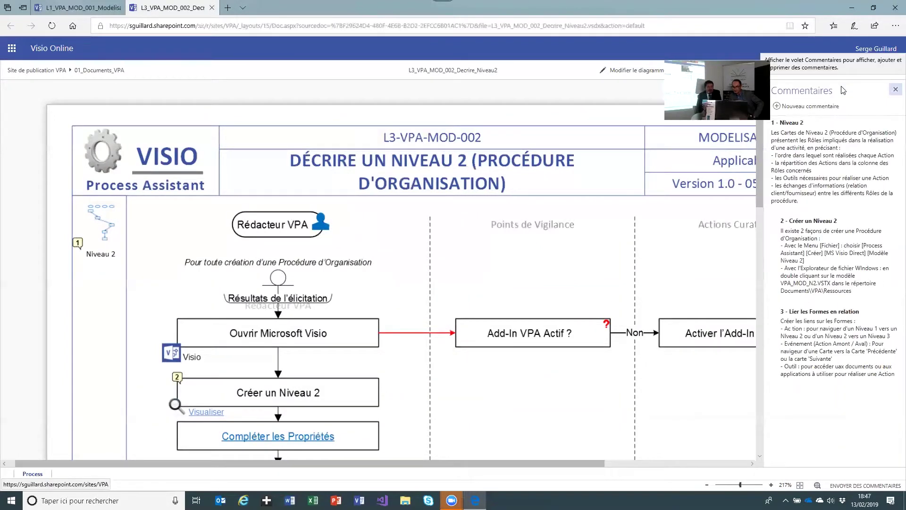
pyautogui.click(893, 90)
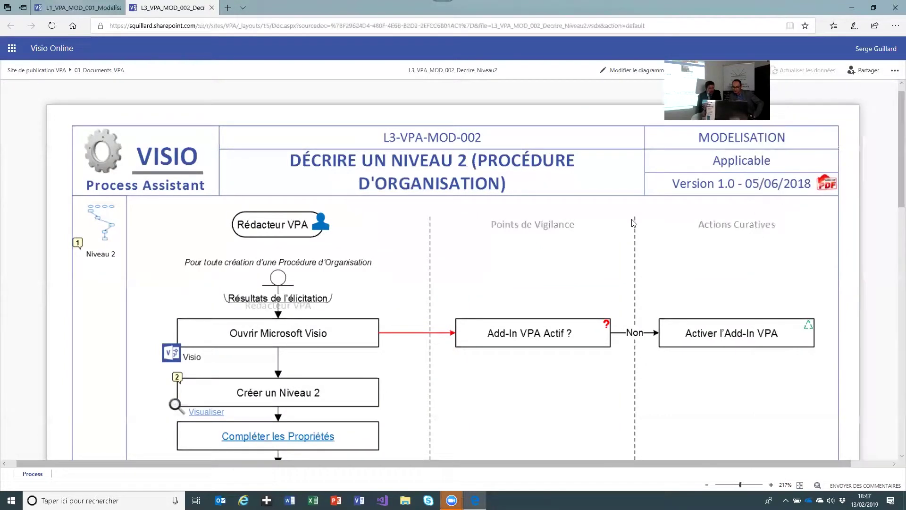
# Review the first actions of the Niveau 2 procedure and view the illustration linked under "Créer un Niveau 2", closing it when done
pyautogui.scroll(-1, 482, 262)
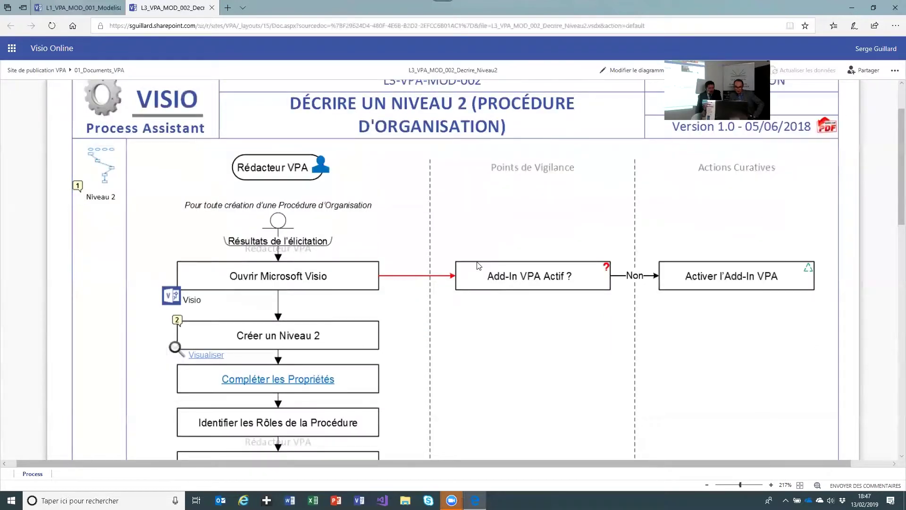
pyautogui.scroll(-1, 479, 266)
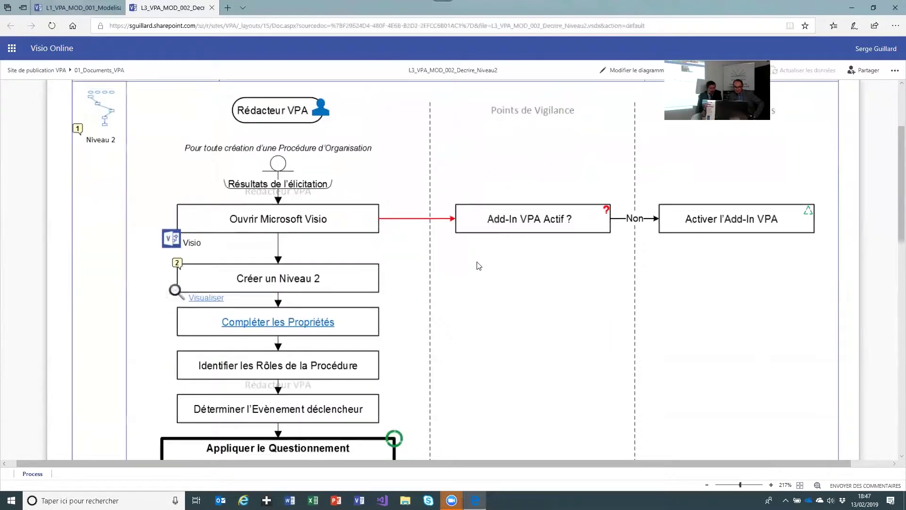
pyautogui.scroll(2, 479, 265)
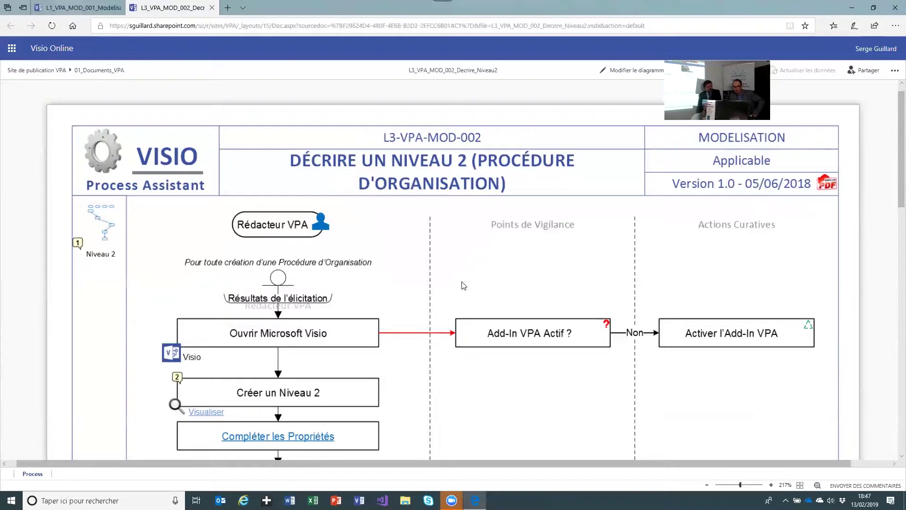
pyautogui.scroll(-2, 473, 269)
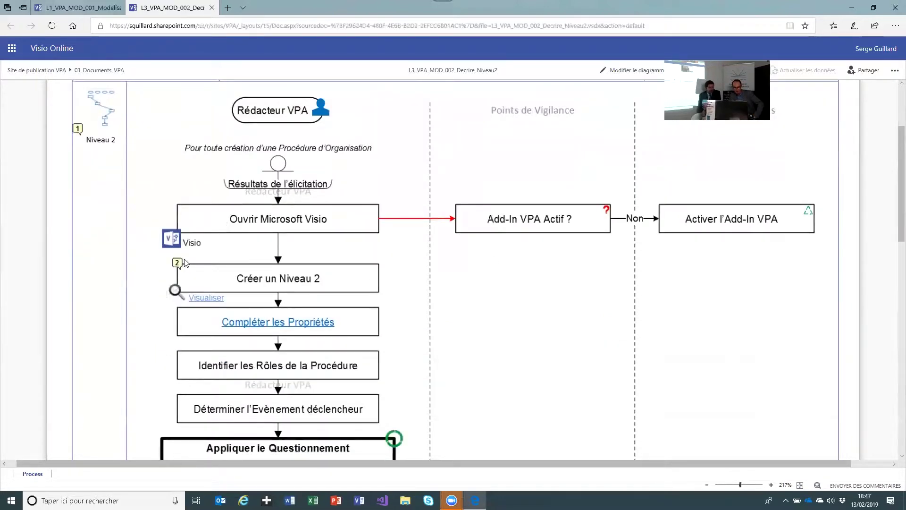
pyautogui.click(213, 298)
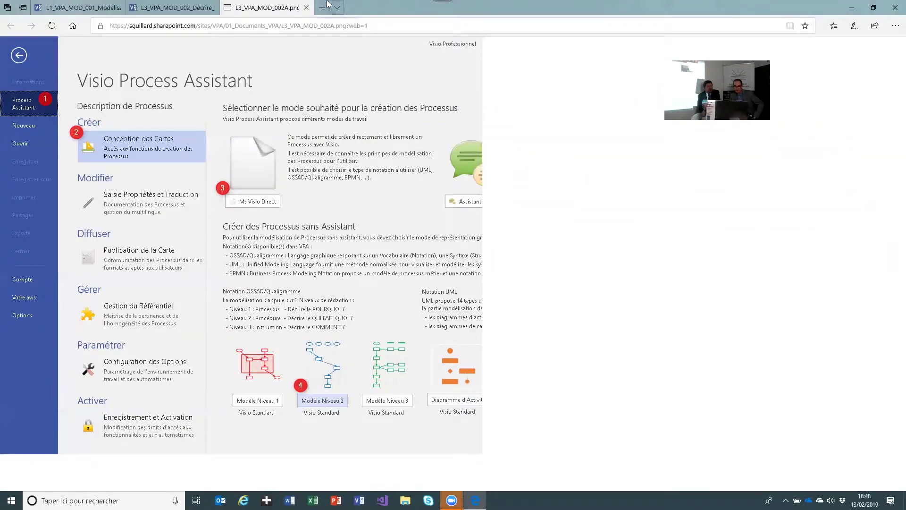
pyautogui.click(306, 8)
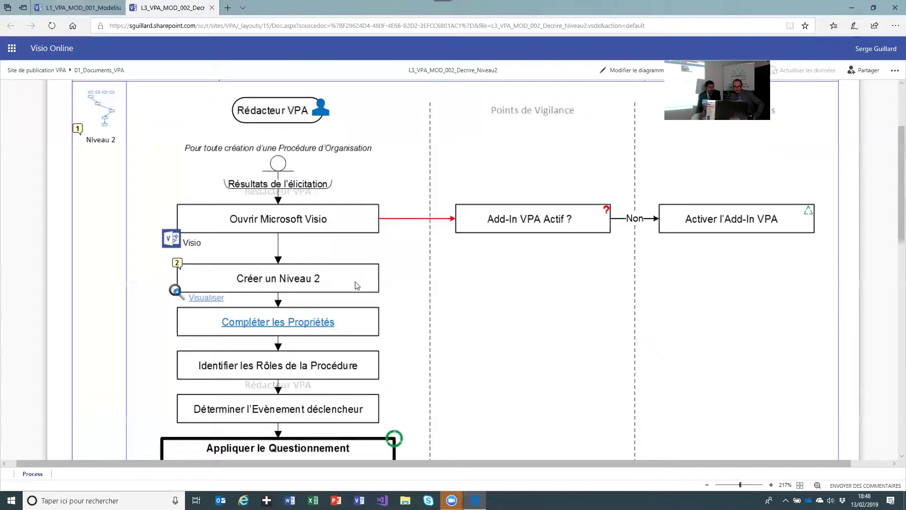
# Open the linked "Compléter les Propriétés" procedure and enlarge it for reading from its title block
pyautogui.scroll(-3, 356, 285)
pyautogui.click(305, 213)
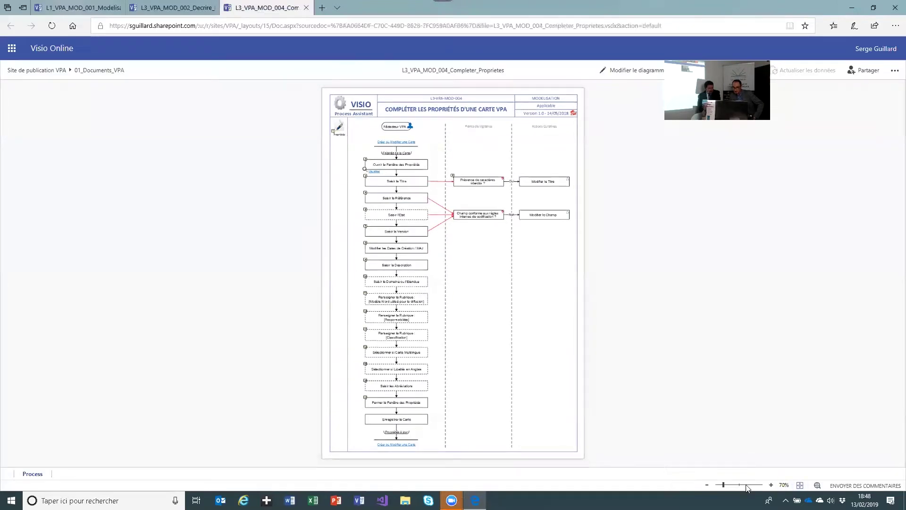
pyautogui.click(737, 485)
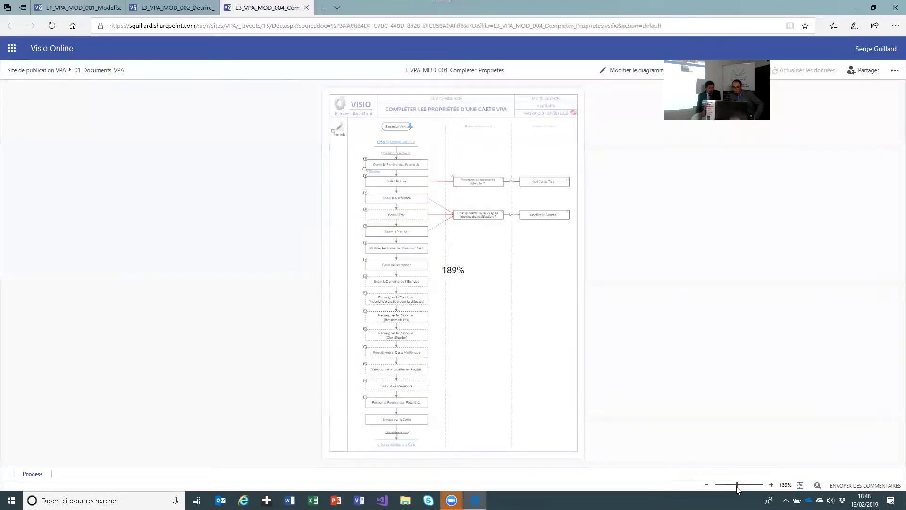
pyautogui.scroll(6, 538, 373)
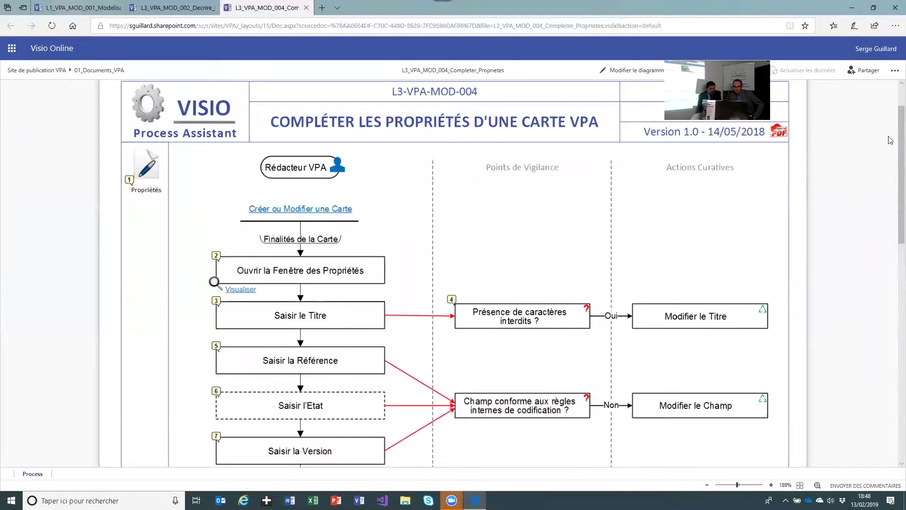
# Read through the comments of the "Compléter les propriétés d'une carte VPA" procedure, then hide them
pyautogui.click(894, 71)
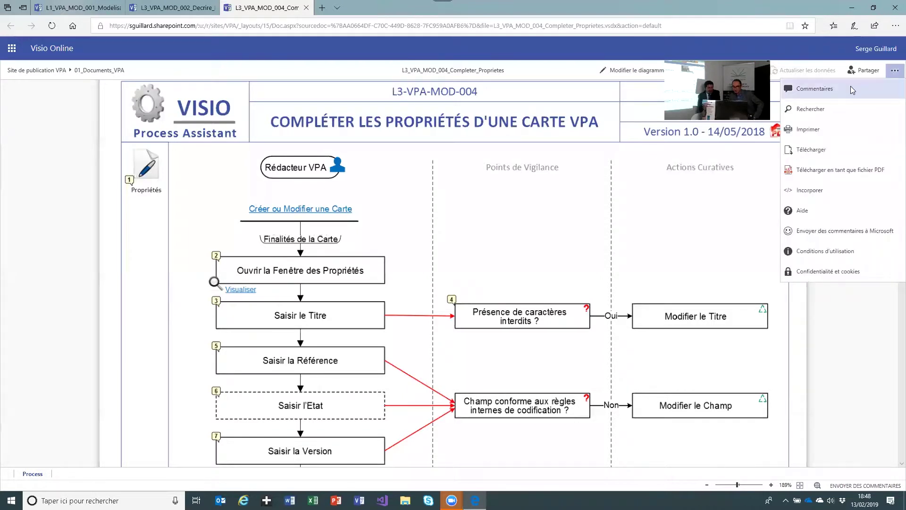
pyautogui.click(850, 89)
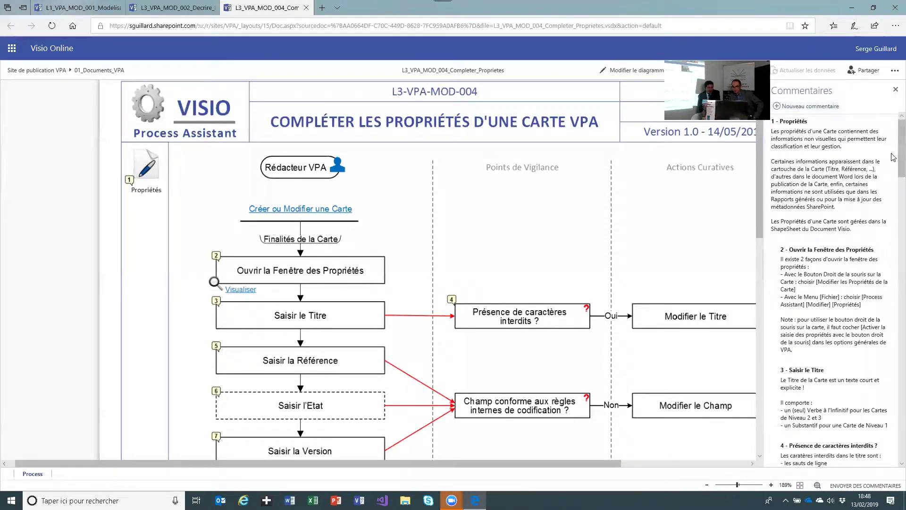
pyautogui.moveTo(893, 159); pyautogui.dragTo(893, 113)
pyautogui.click(895, 89)
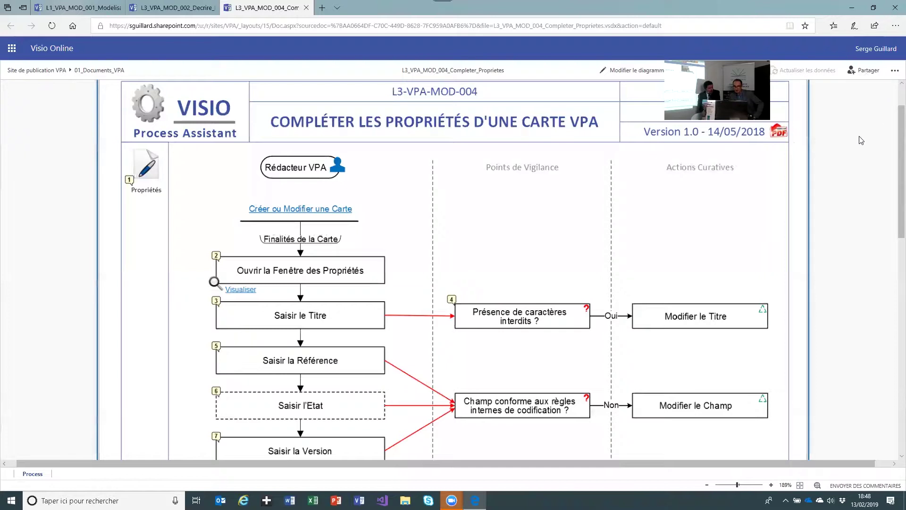
# Open the PDF version of the properties procedure, view its print preview, and close both without printing
pyautogui.click(780, 132)
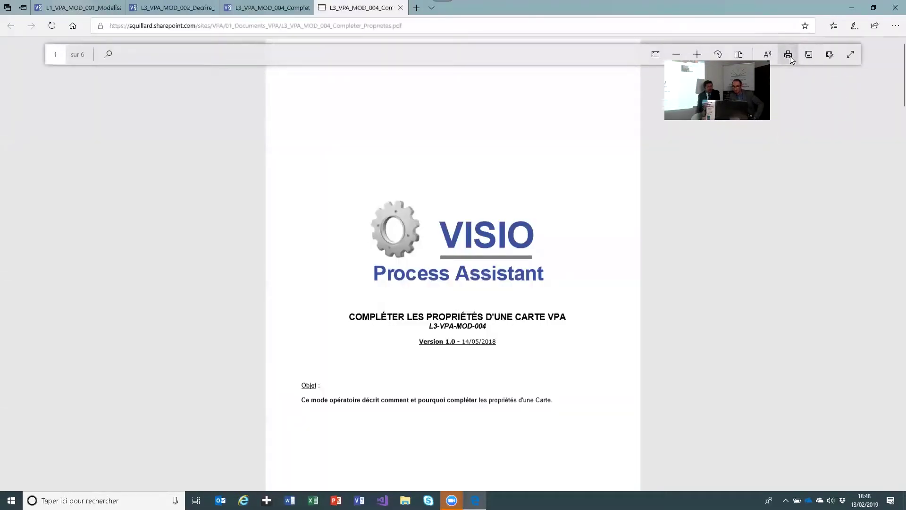
pyautogui.click(789, 55)
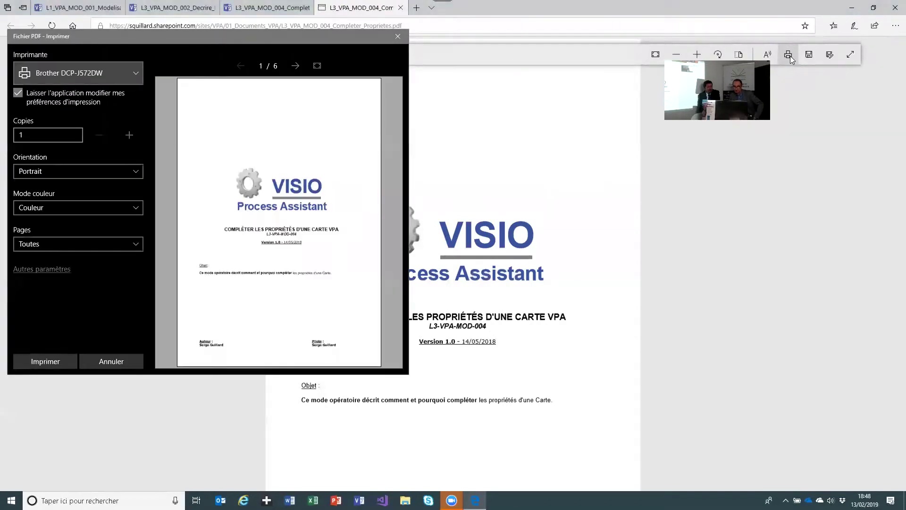
pyautogui.click(398, 35)
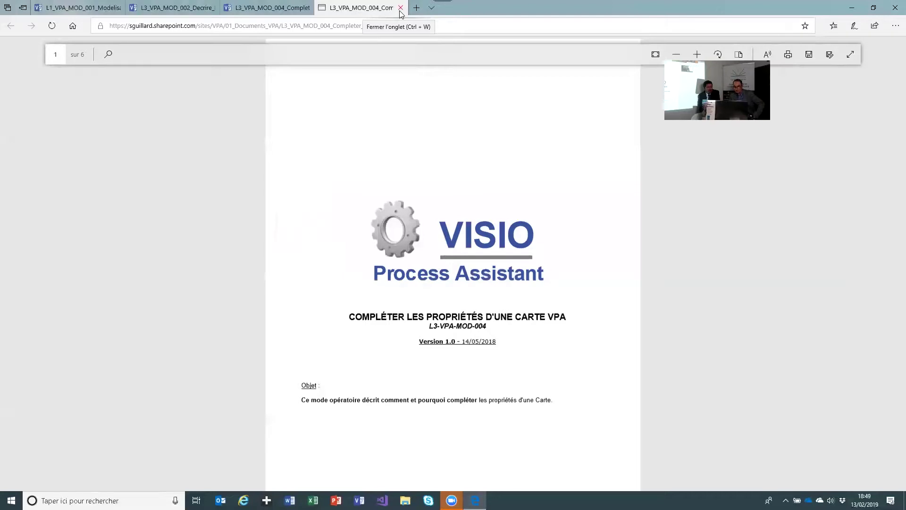
pyautogui.click(400, 7)
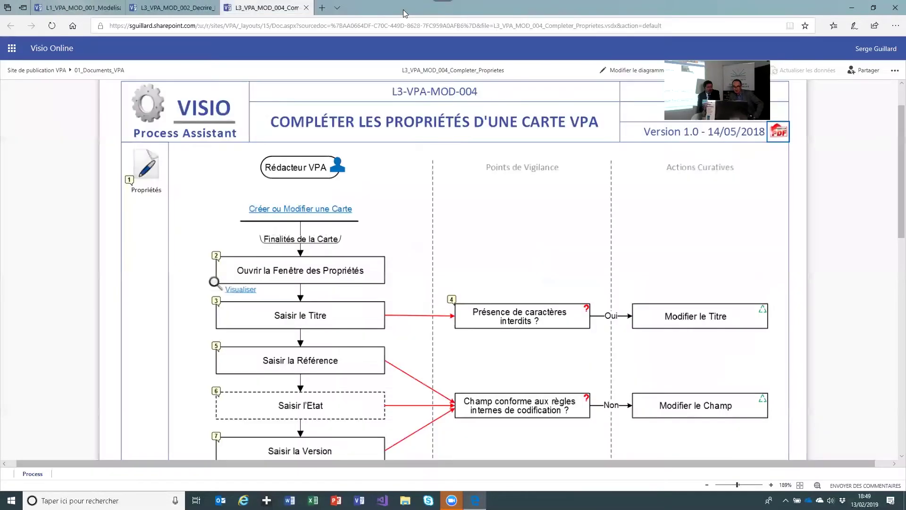
# Close the properties and Niveau 2 procedures and return from the process map to the portal home page
pyautogui.click(307, 7)
pyautogui.click(211, 8)
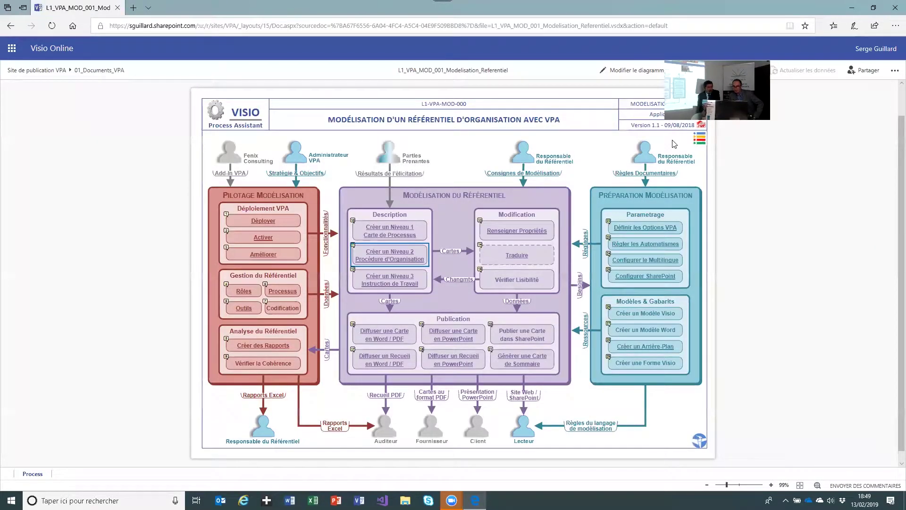
pyautogui.click(11, 26)
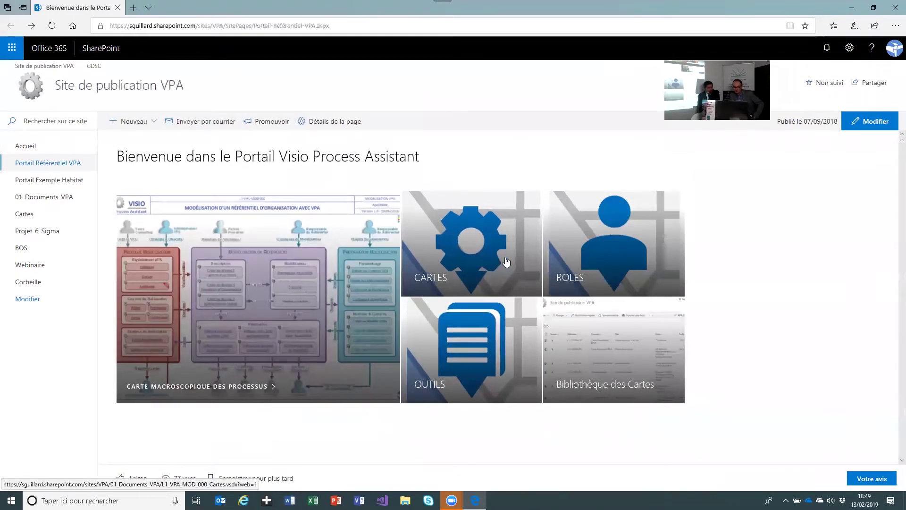
# Open the ROLES summary from the portal and examine the procedures listed under each role, starting with Administrateur VPA
pyautogui.click(621, 258)
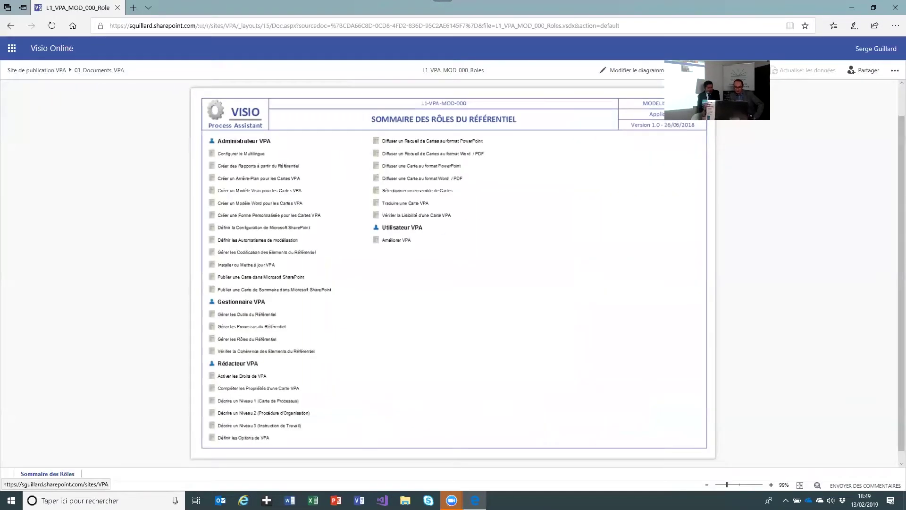
pyautogui.click(735, 486)
pyautogui.scroll(4, 236, 242)
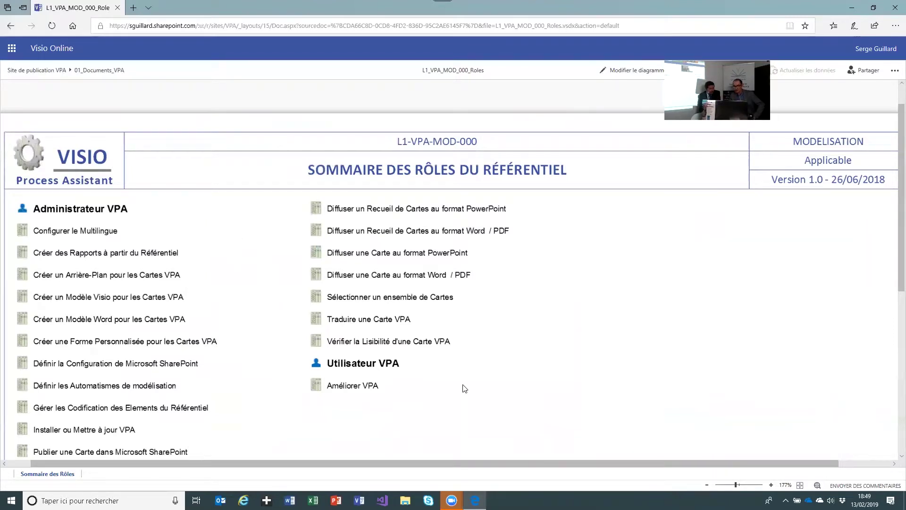
pyautogui.moveTo(638, 462); pyautogui.dragTo(614, 463)
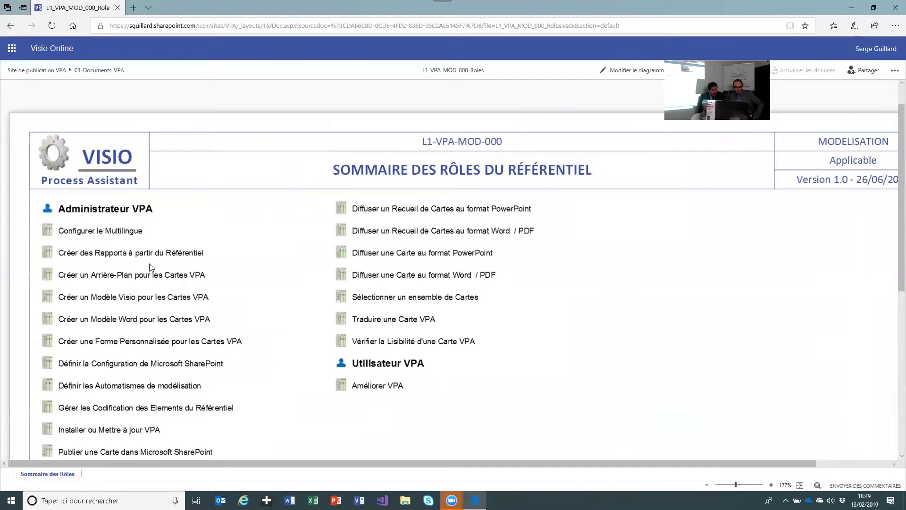
pyautogui.scroll(-1, 151, 264)
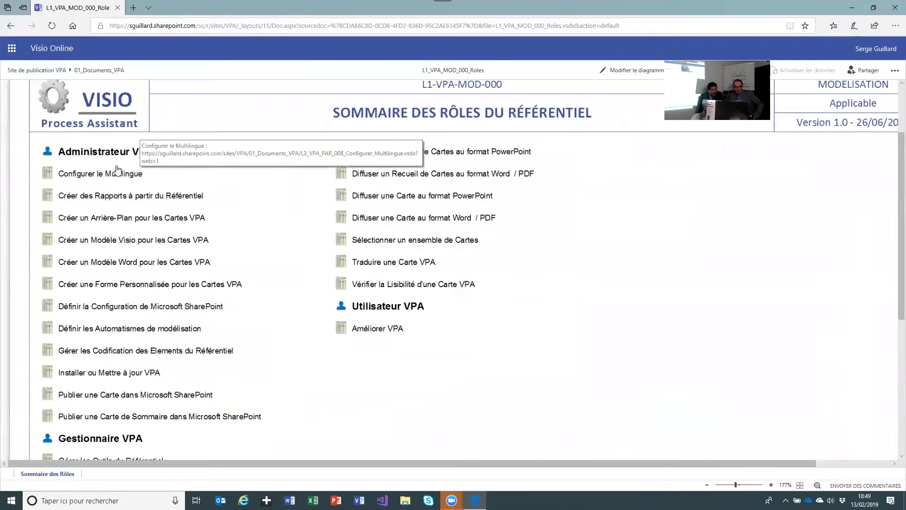
pyautogui.scroll(-1, 111, 167)
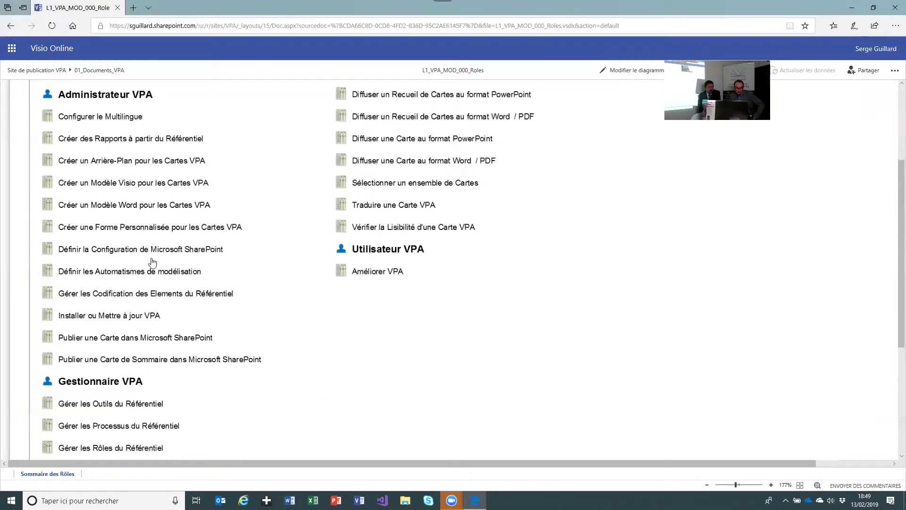
# Open the "Décrire un Niveau 2 (Procédure d'Organisation)" procedure under Rédacteur VPA, close it, and return to the portal home page
pyautogui.scroll(-5, 390, 318)
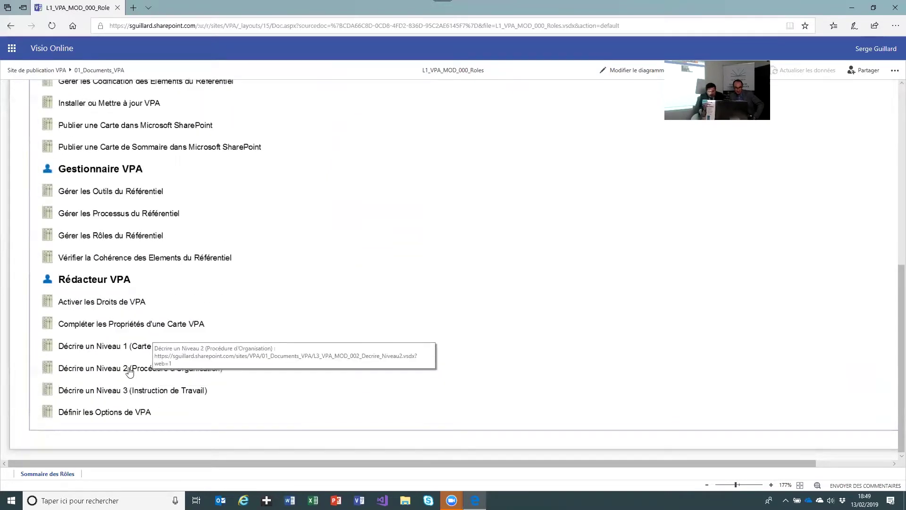
pyautogui.click(129, 372)
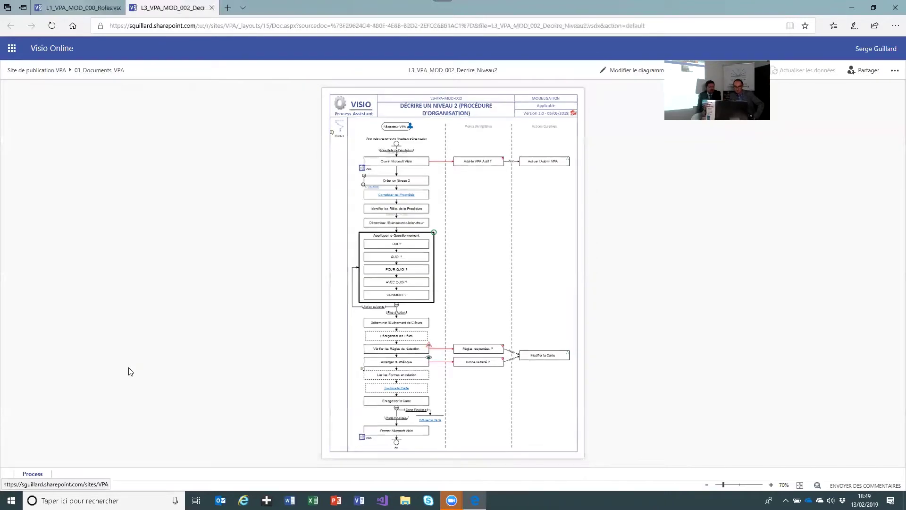
pyautogui.click(214, 9)
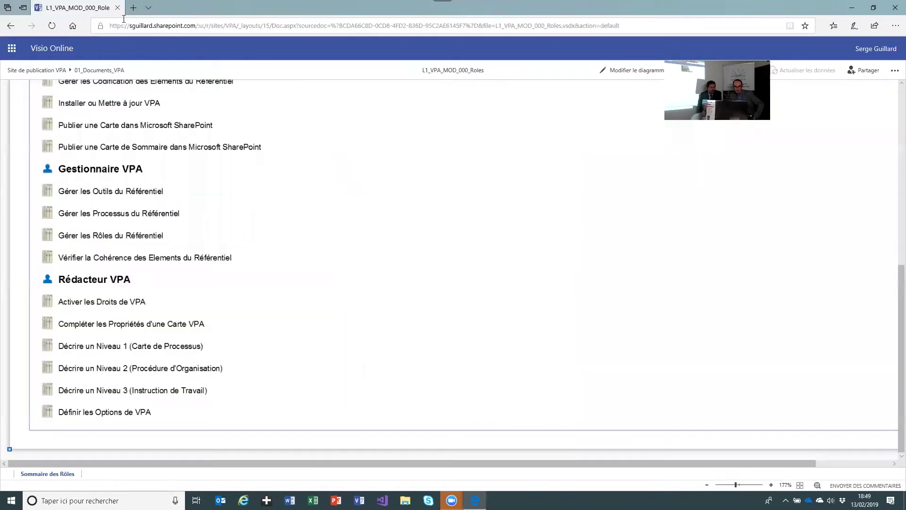
pyautogui.click(8, 26)
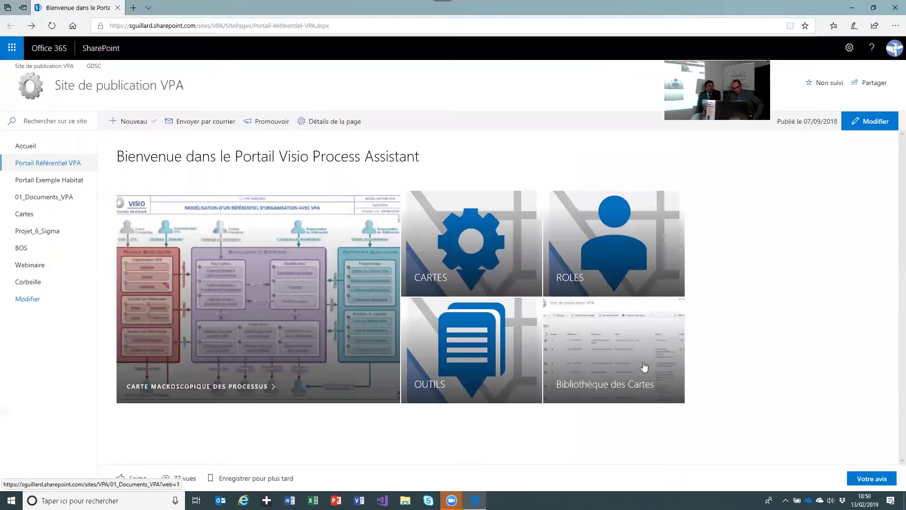
# Open the Bibliothèque des Cartes from the portal and examine the cards' levels, references, processes, roles and tools
pyautogui.click(606, 342)
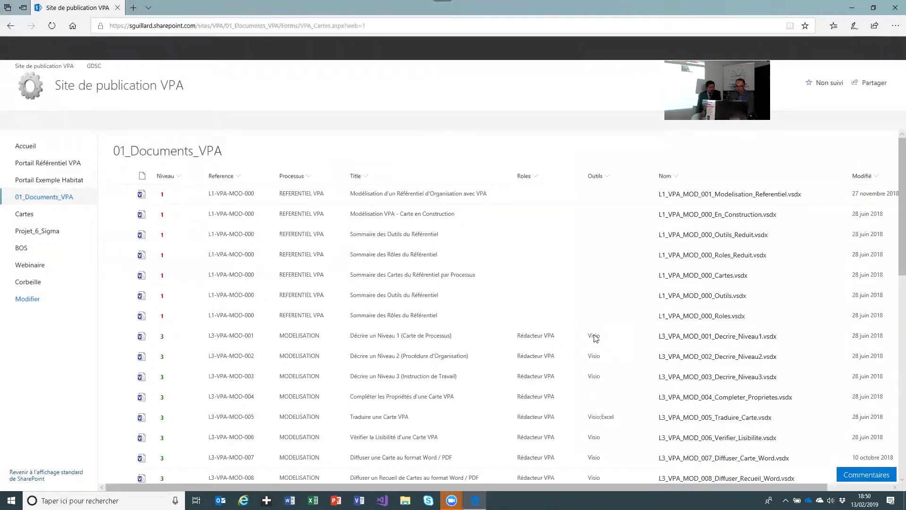
pyautogui.scroll(-7, 498, 234)
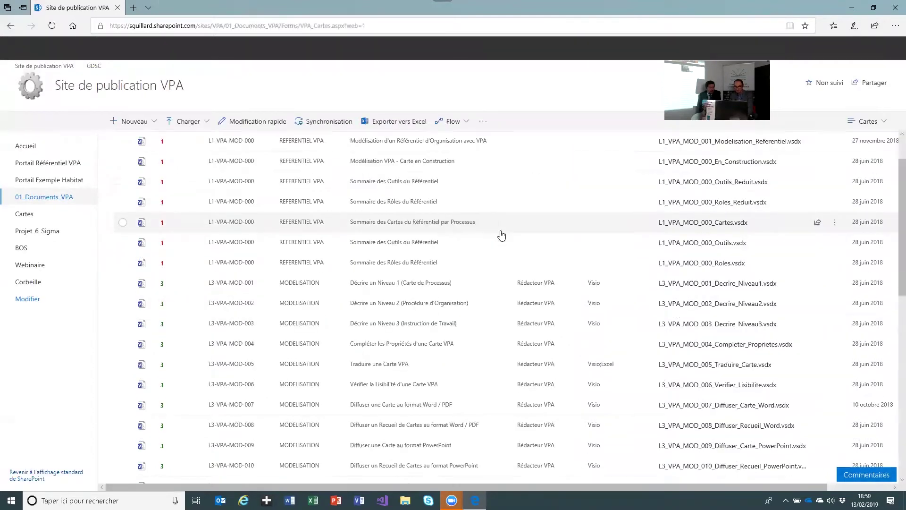
pyautogui.scroll(-5, 502, 243)
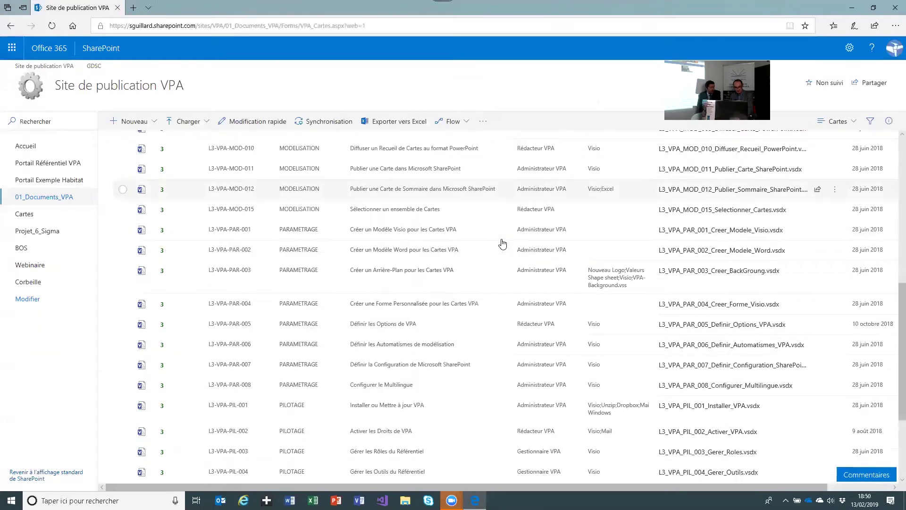
pyautogui.scroll(3, 499, 246)
pyautogui.scroll(12, 497, 244)
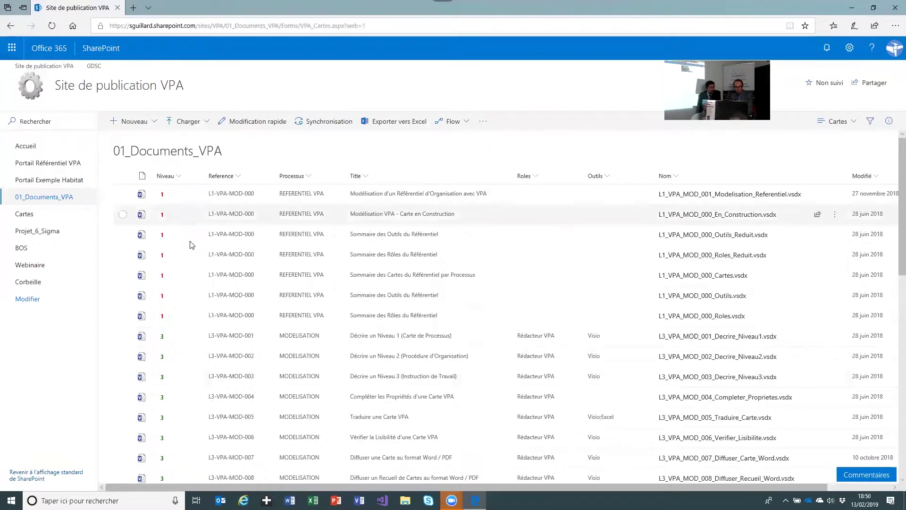
pyautogui.scroll(-4, 194, 255)
pyautogui.scroll(-2, 196, 366)
pyautogui.scroll(6, 198, 361)
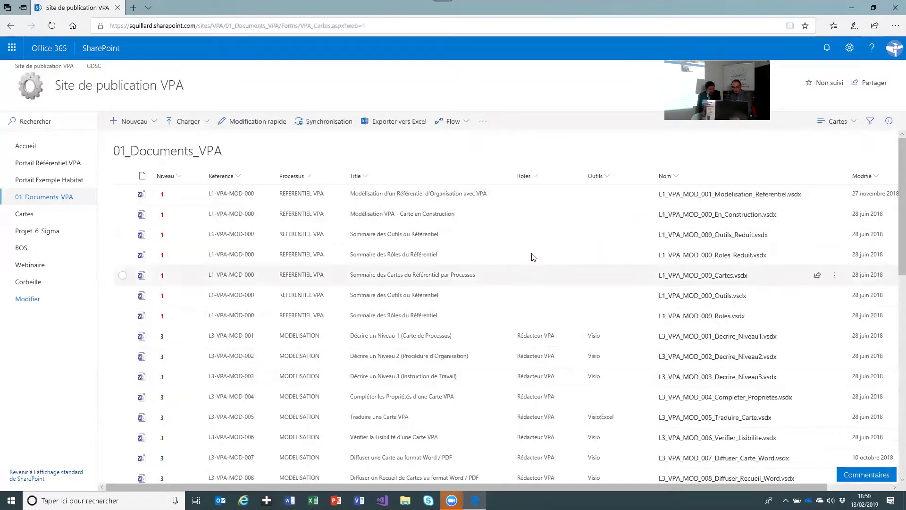
pyautogui.scroll(-1, 623, 364)
pyautogui.scroll(-3, 620, 361)
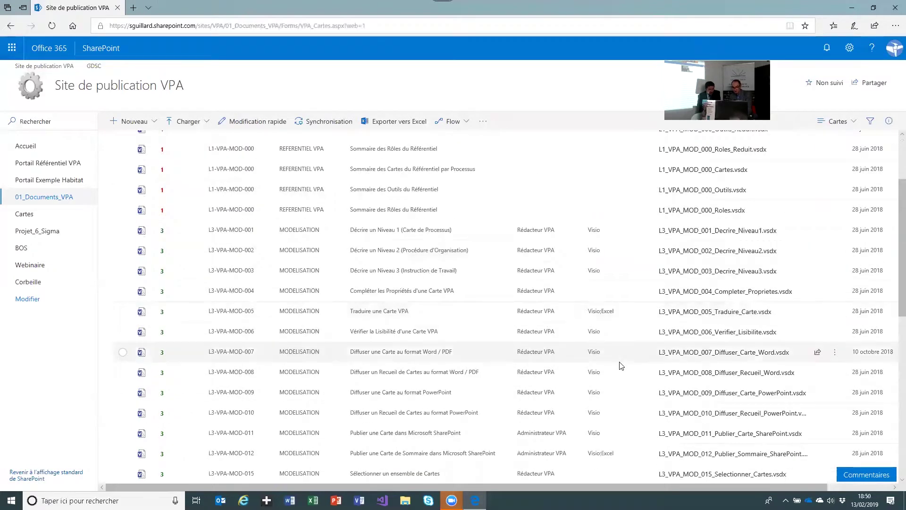
pyautogui.scroll(4, 618, 363)
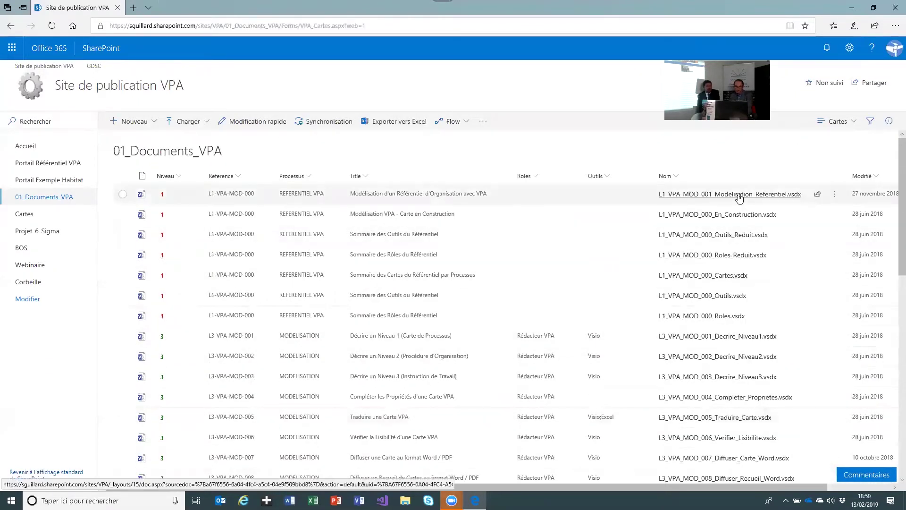
# Switch the library to the Processus view and collapse the Niveau groups under MODELISATION, PARAMETRAGE, PILOTAGE and REFERENTIEL VPA
pyautogui.click(854, 124)
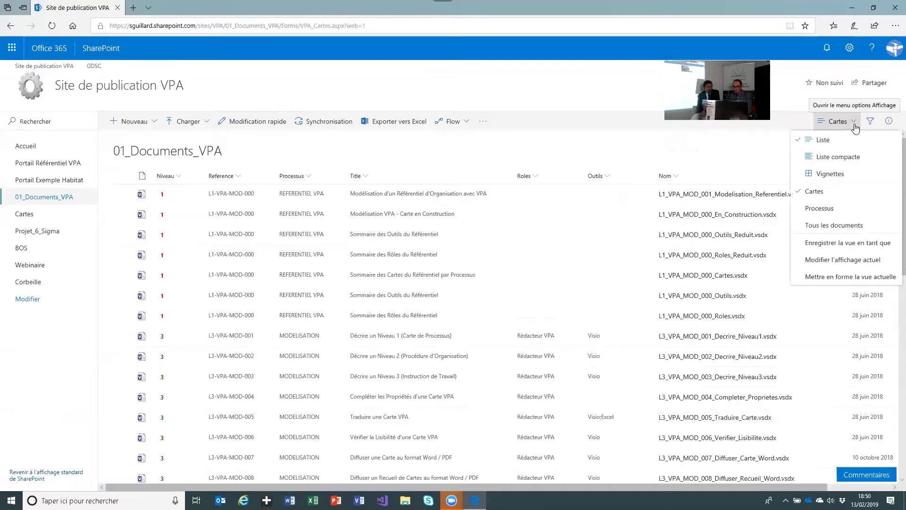
pyautogui.click(836, 208)
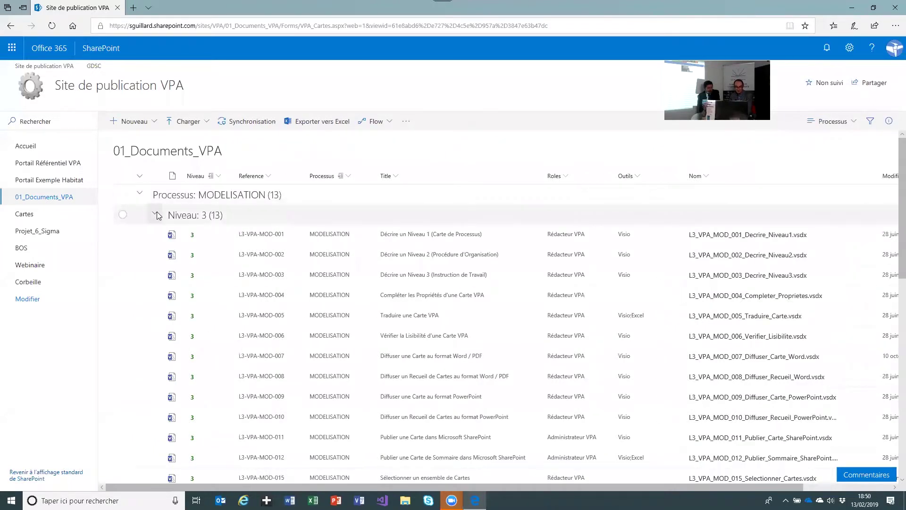
pyautogui.click(157, 216)
pyautogui.click(155, 256)
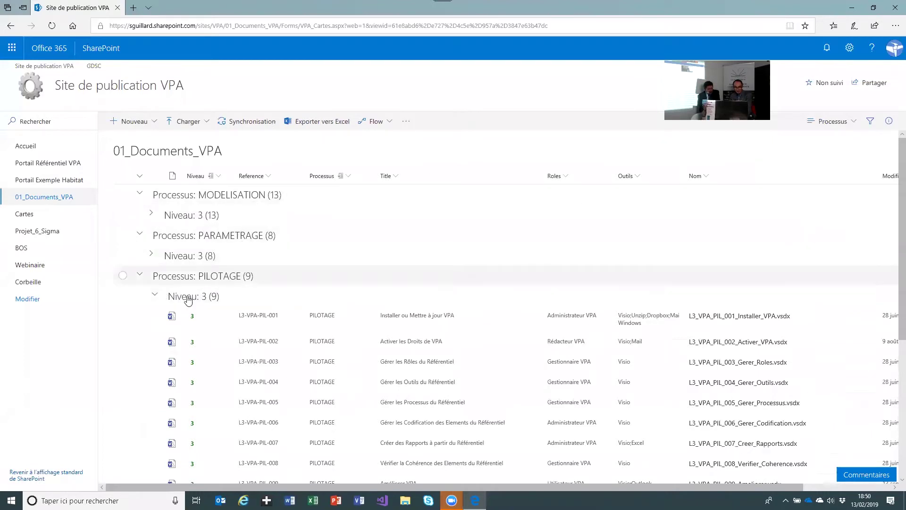
pyautogui.click(155, 295)
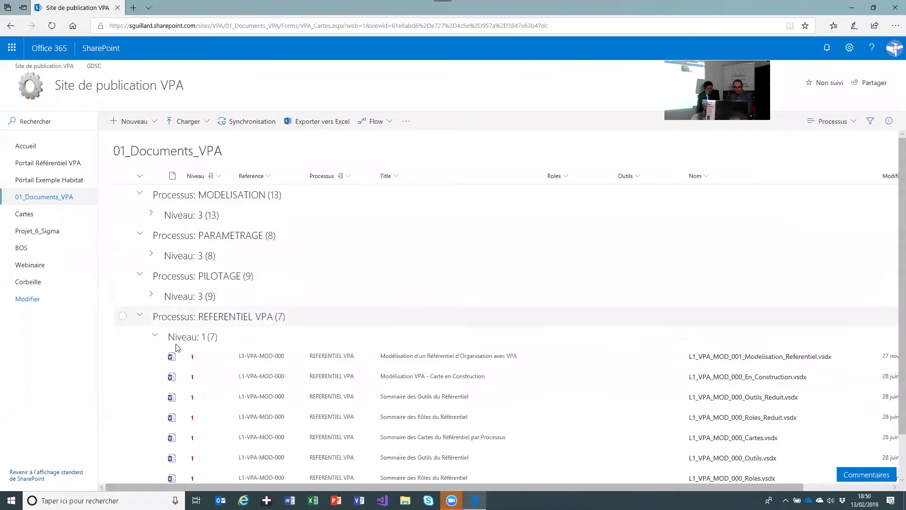
pyautogui.click(153, 333)
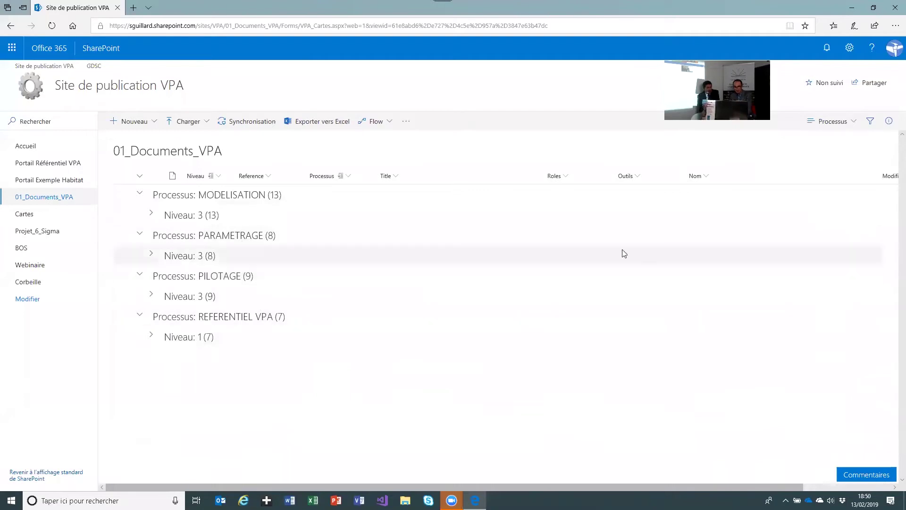
# Switch the library to the Tous les documents view and look through the files grouped by type
pyautogui.click(855, 127)
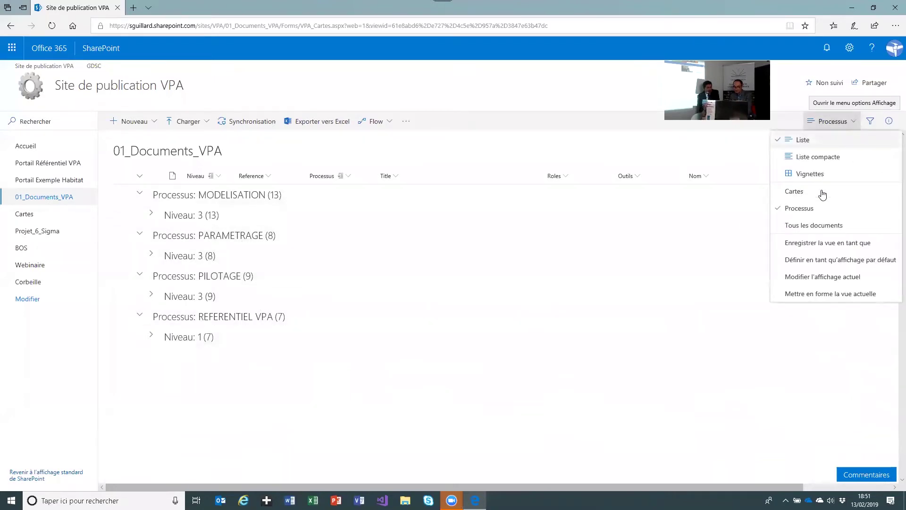
pyautogui.click(810, 228)
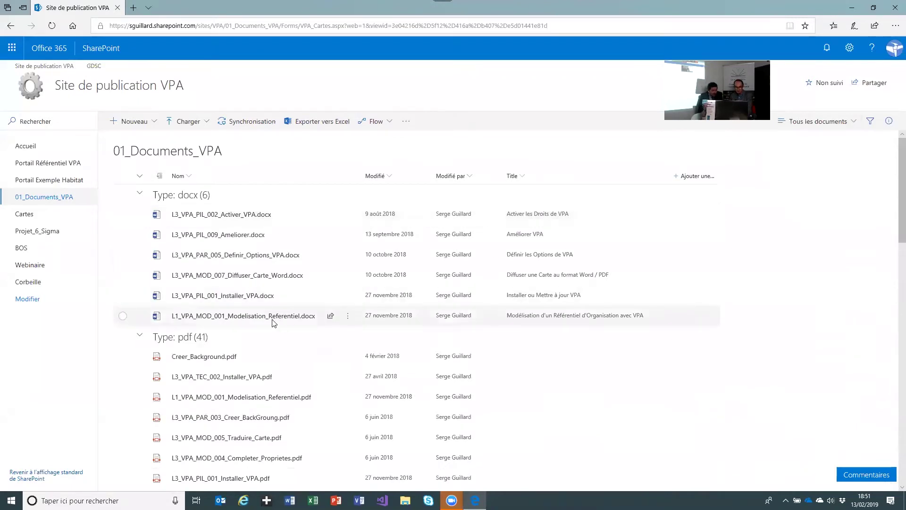
pyautogui.scroll(-2, 278, 319)
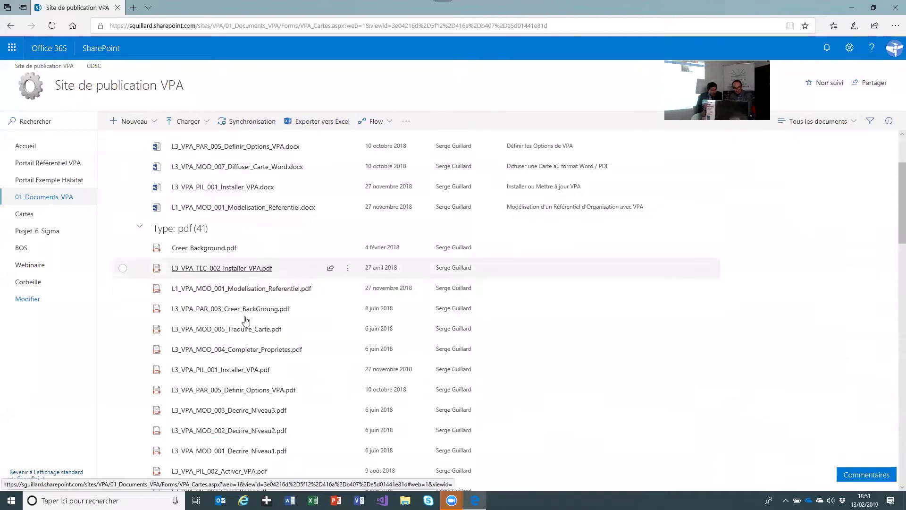
pyautogui.scroll(-3, 250, 340)
pyautogui.scroll(-10, 250, 340)
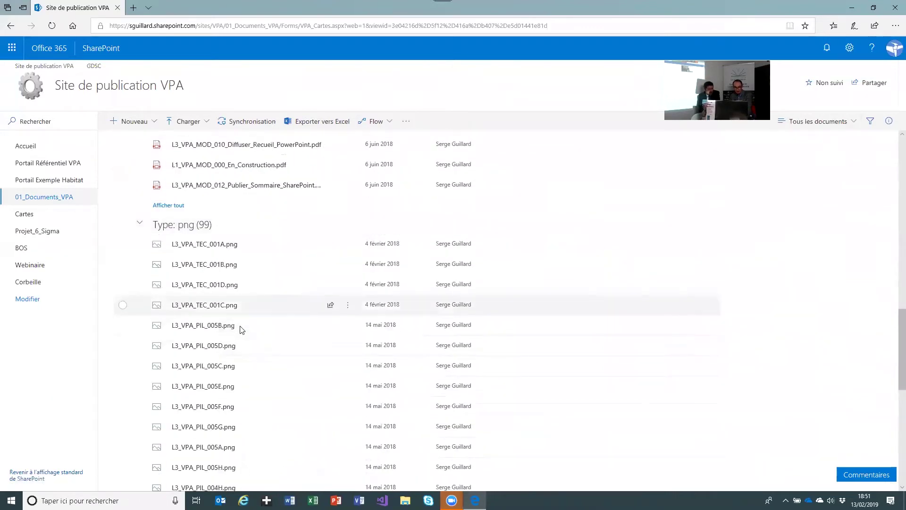
pyautogui.scroll(12, 242, 329)
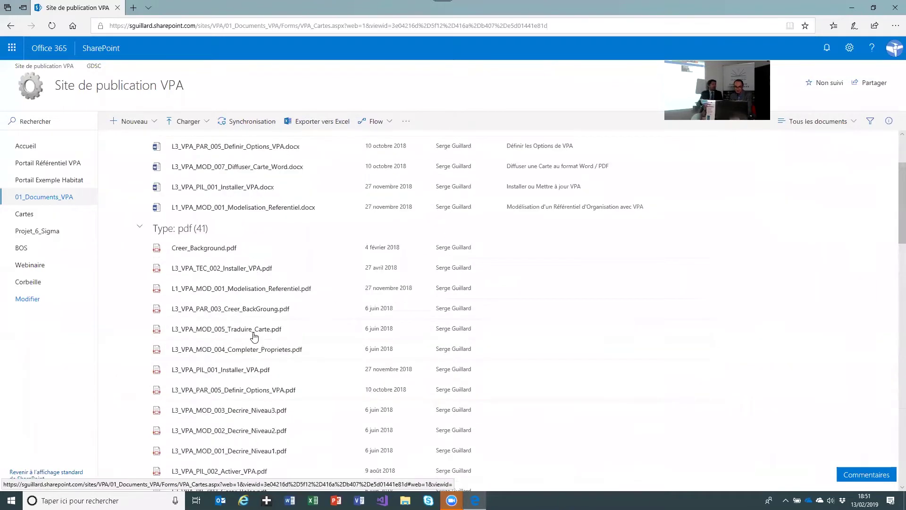
pyautogui.scroll(2, 254, 336)
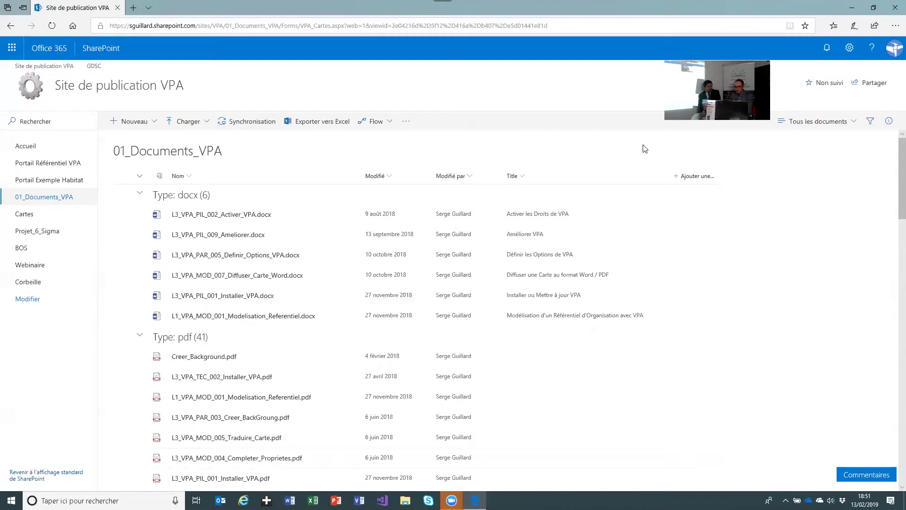
# Return the library to the Cartes view and search it for "Gestionnaire"
pyautogui.click(854, 121)
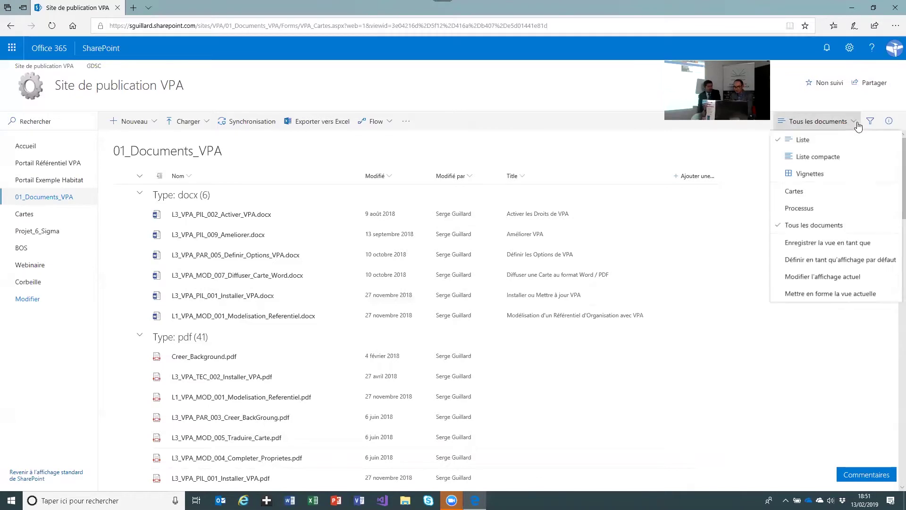
pyautogui.click(813, 193)
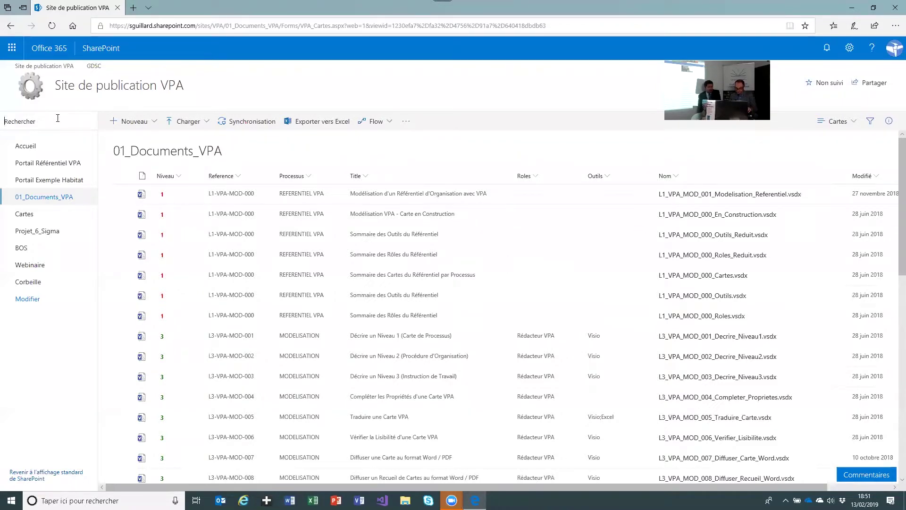
pyautogui.write('Gestio')
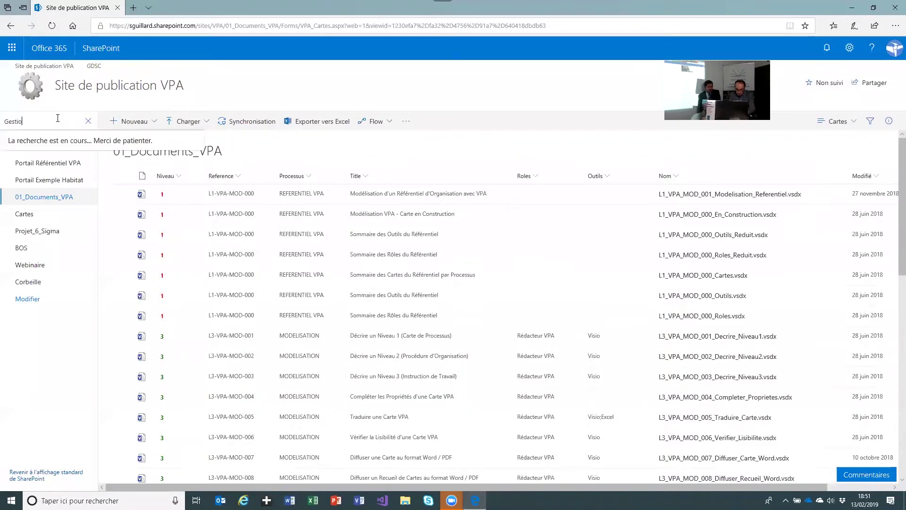
pyautogui.write('nnaire1')
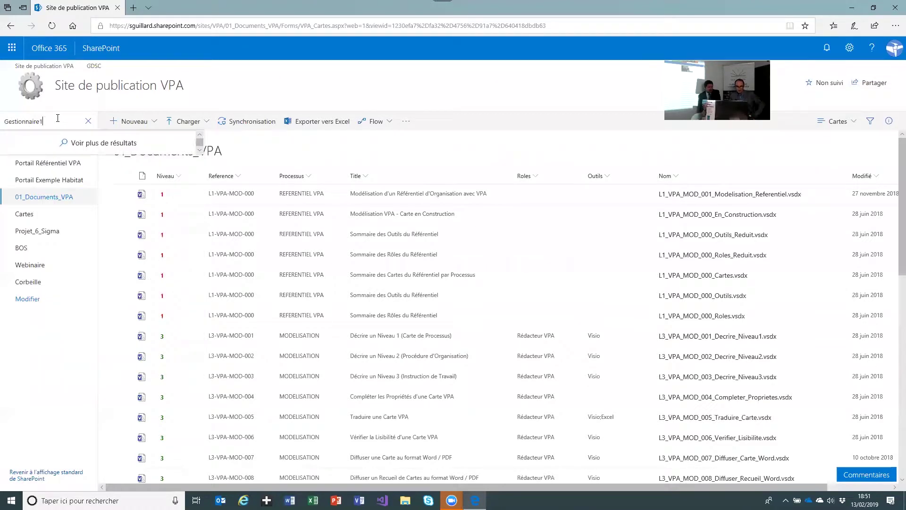
pyautogui.press('Return')
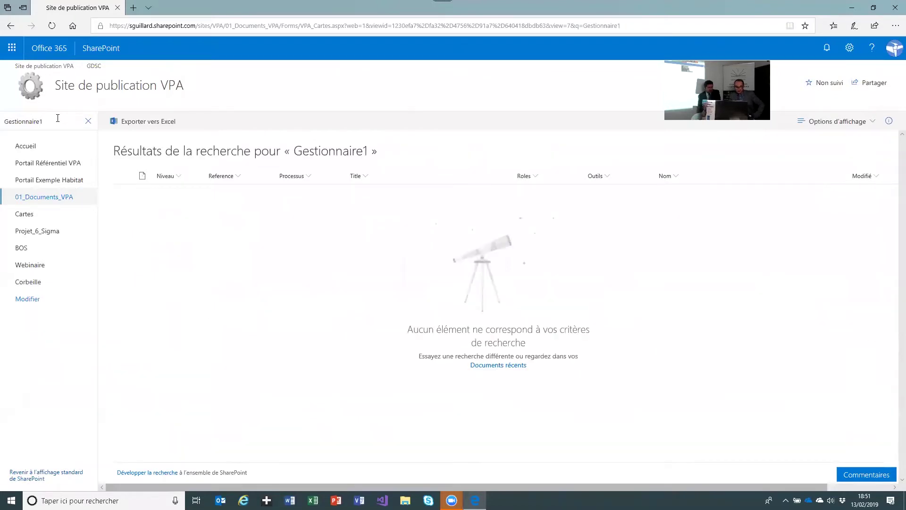
pyautogui.press('Return')
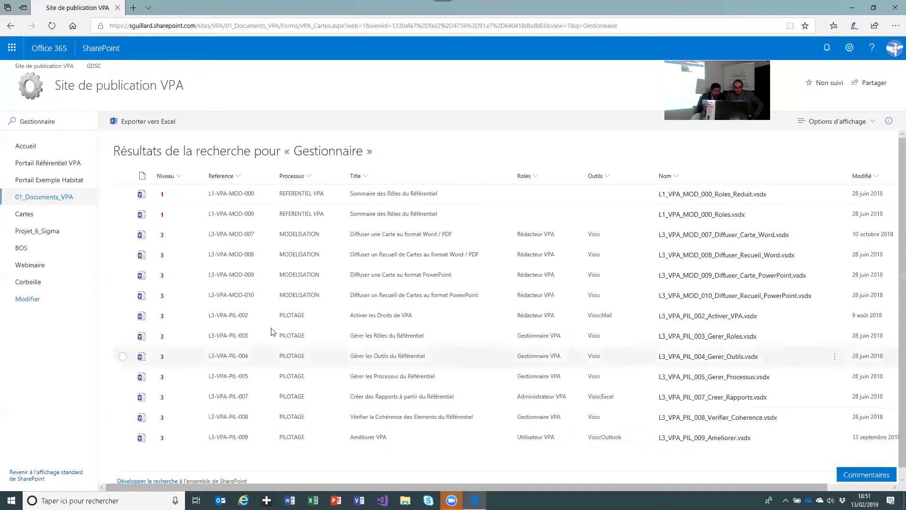
# Reopen the search suggestions for "Gestionnaire", examine the suggested files and where the word occurs, and dismiss the suggestions
pyautogui.click(53, 124)
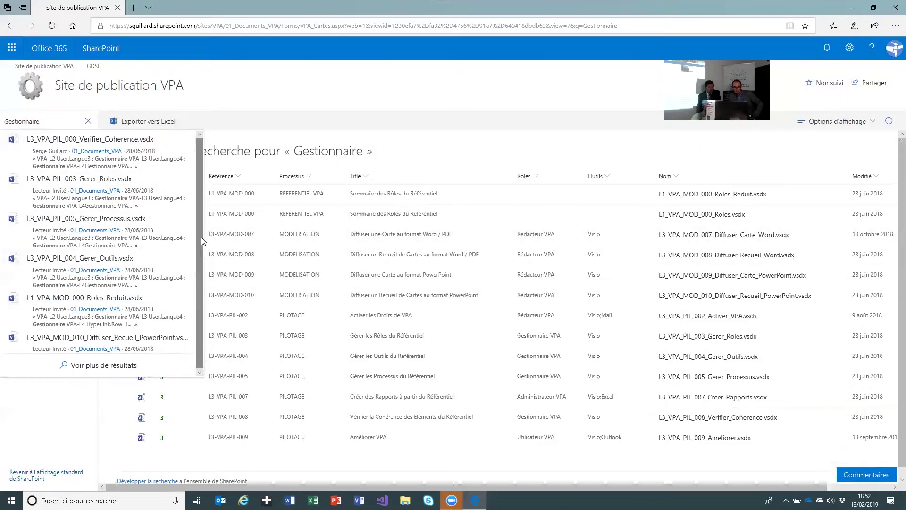
pyautogui.scroll(-1, 199, 257)
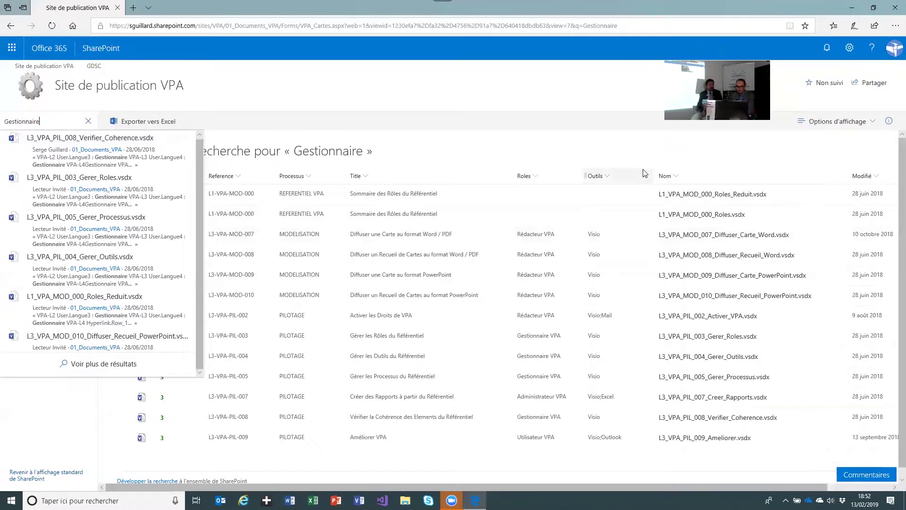
pyautogui.click(147, 88)
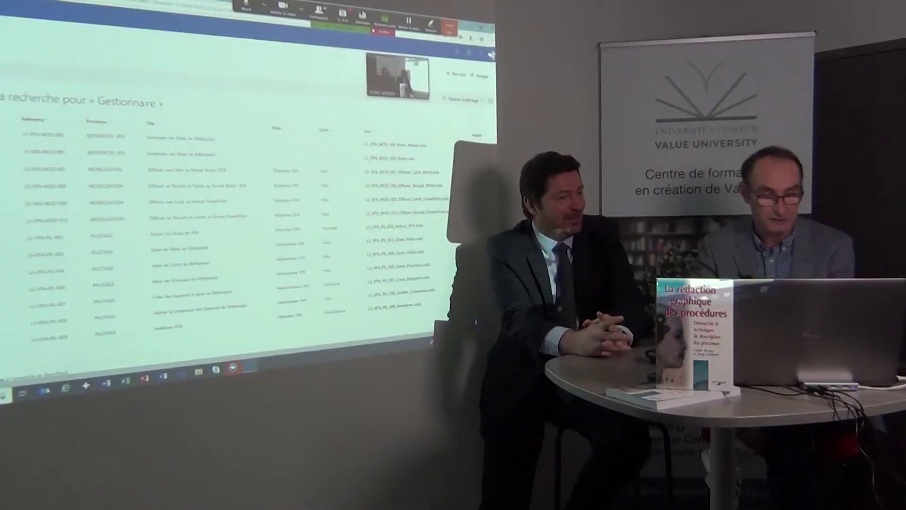
# Go to the Webinaire library and delete the file Traite_Demande.vsdx
pyautogui.hotkey('alt', 'Left')
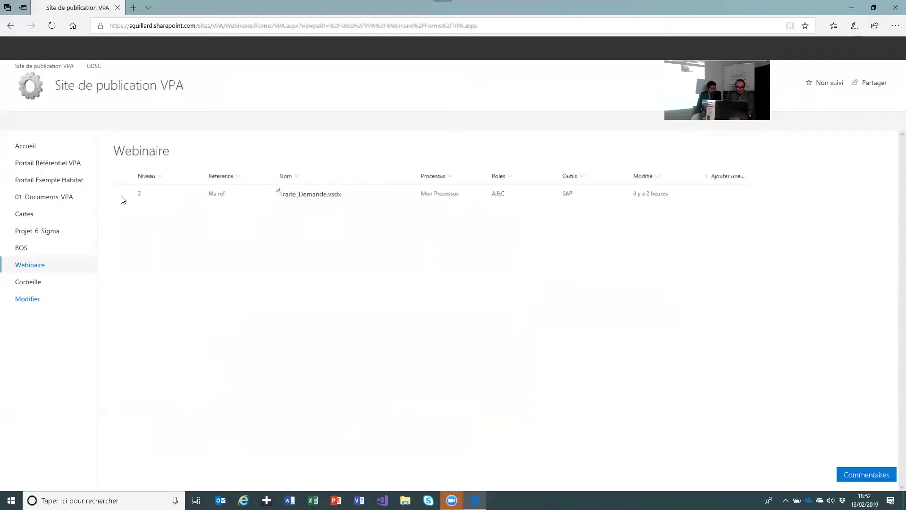
pyautogui.click(123, 193)
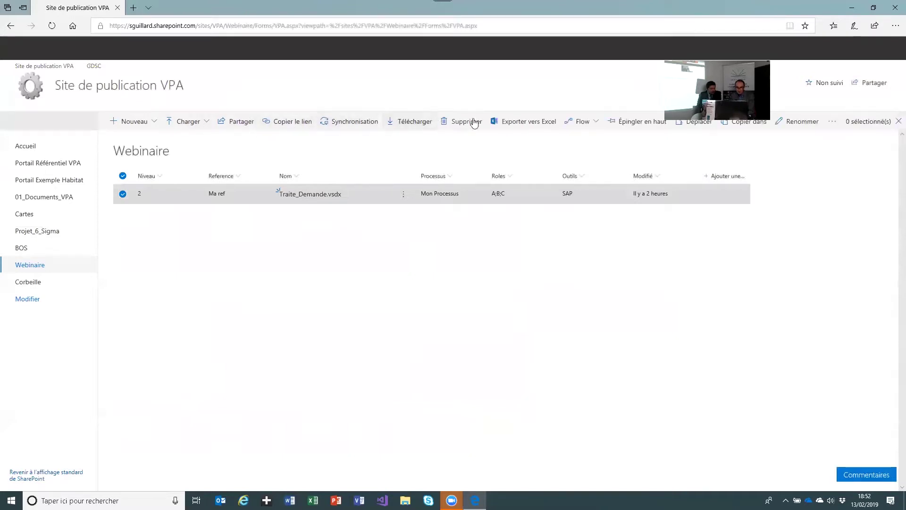
pyautogui.click(473, 123)
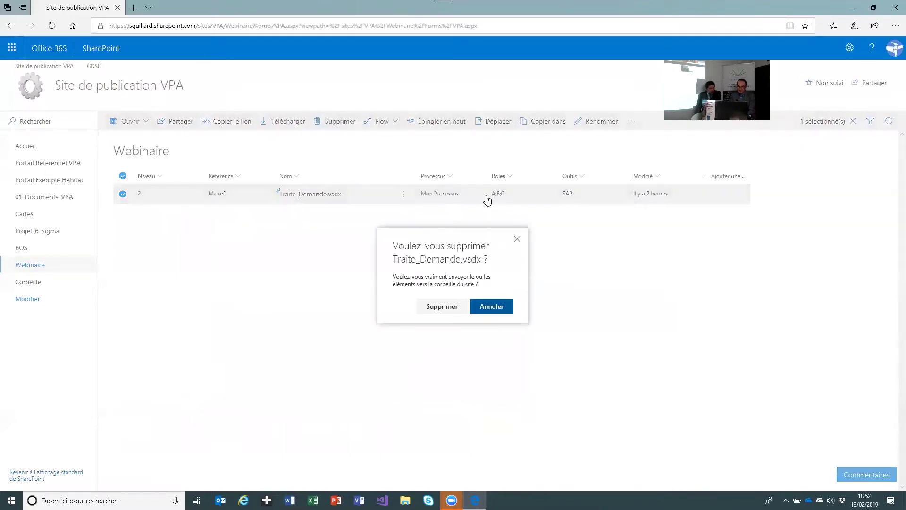
pyautogui.click(447, 305)
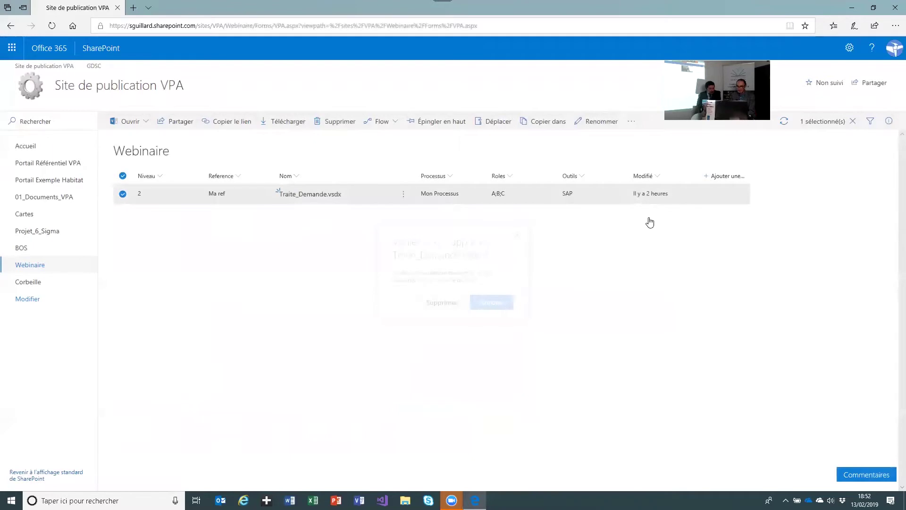
# Upload Traiter_Demande.vsdx from the desktop to the Webinaire library
pyautogui.click(873, 8)
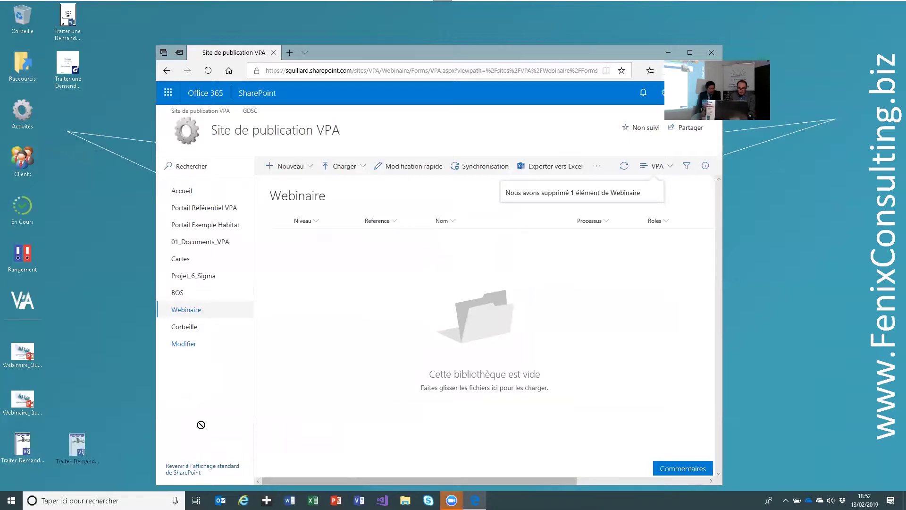
pyautogui.moveTo(447, 267); pyautogui.dragTo(456, 282)
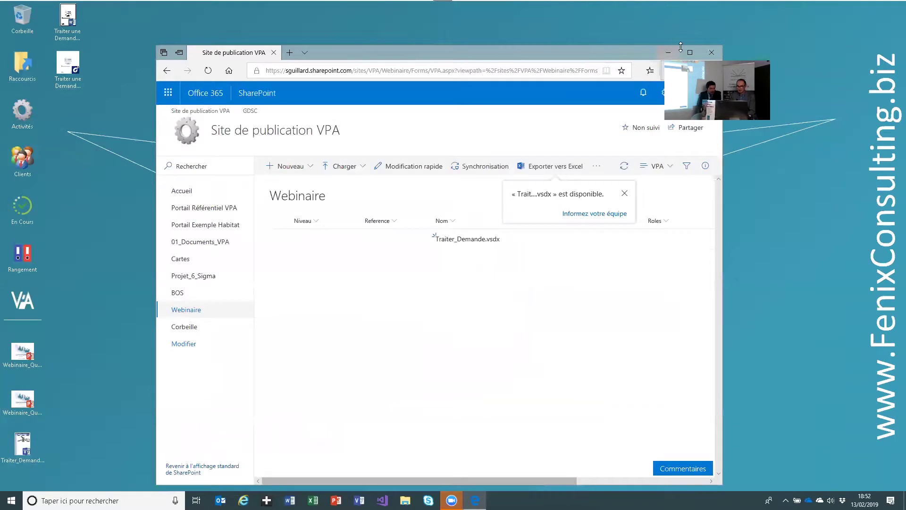
pyautogui.click(695, 52)
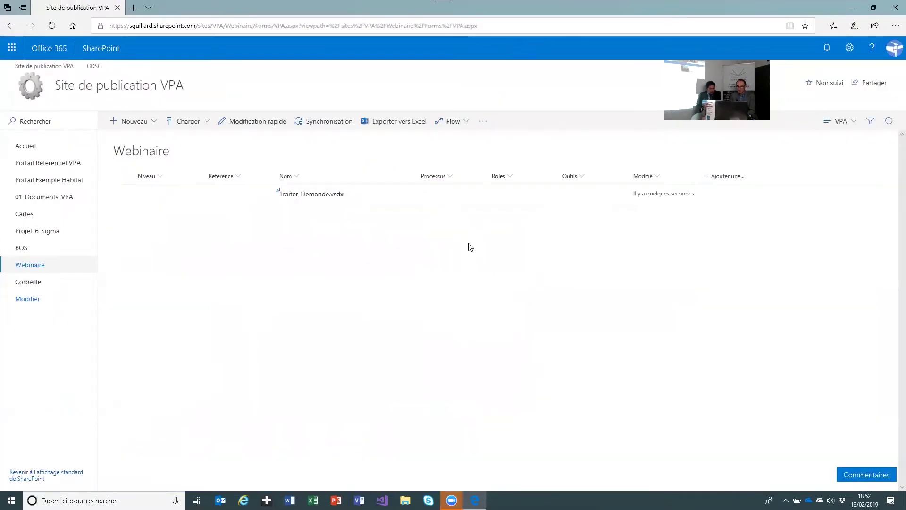
# Open Traiter_Demande.vsdx from the Webinaire library to view its diagram in Visio Online, and close it
pyautogui.click(311, 195)
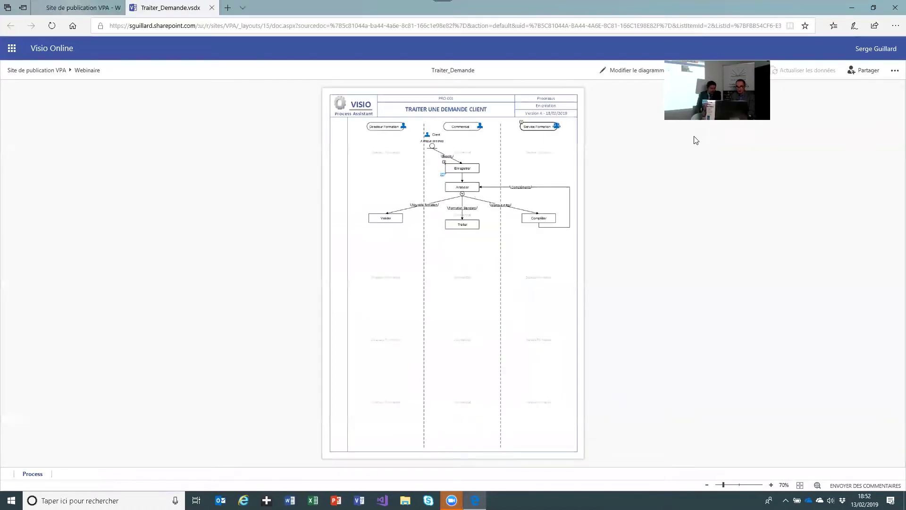
pyautogui.click(212, 8)
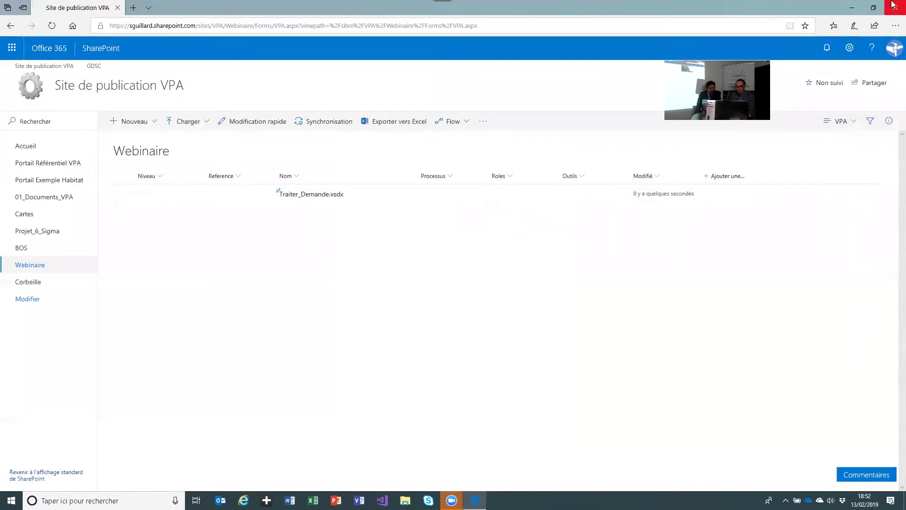
# Switch to Visio and open Process Assistant's SharePoint update utility from the repository management functions
pyautogui.click(874, 8)
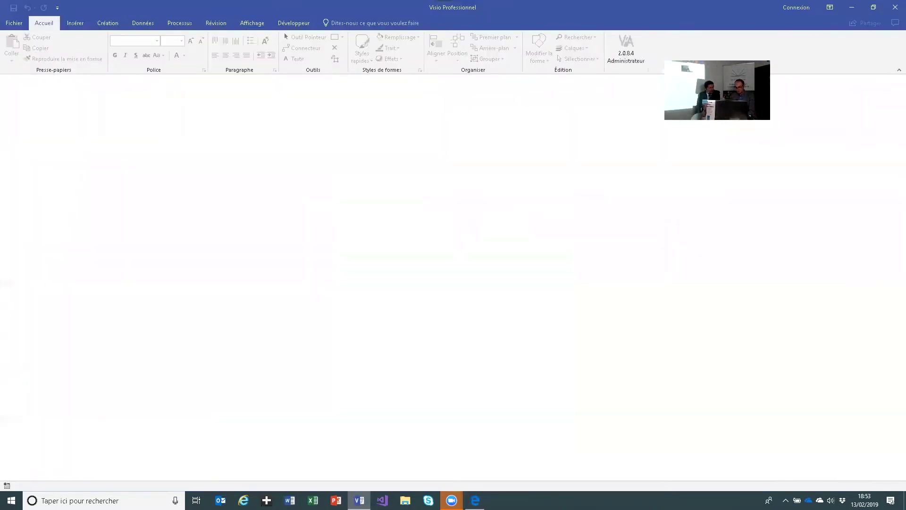
pyautogui.click(13, 23)
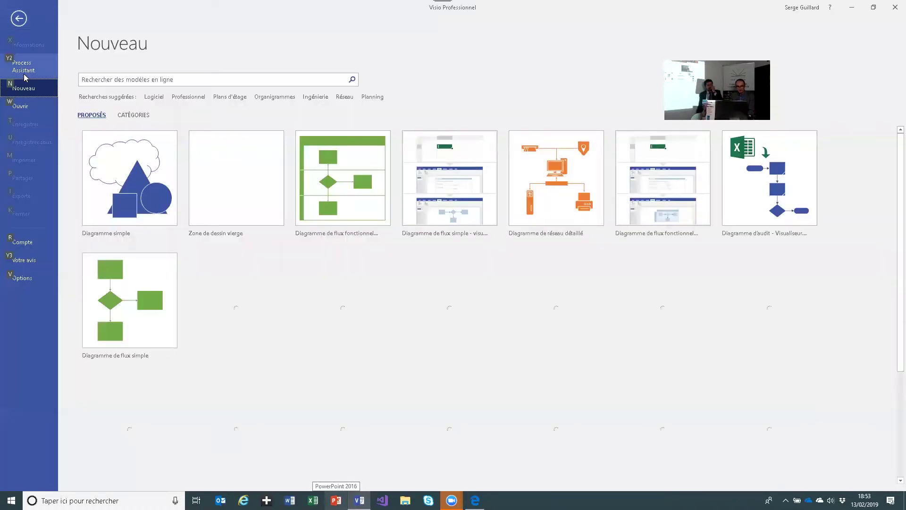
pyautogui.click(26, 71)
pyautogui.click(144, 277)
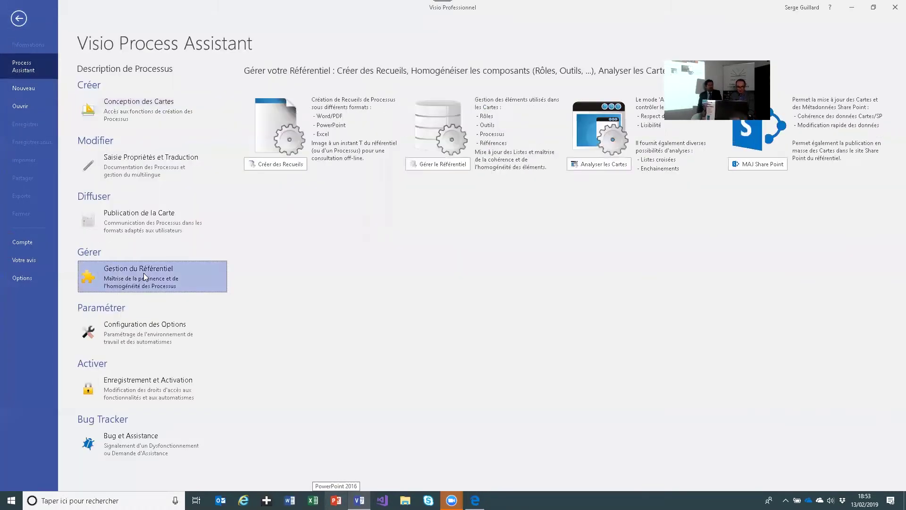
pyautogui.click(767, 164)
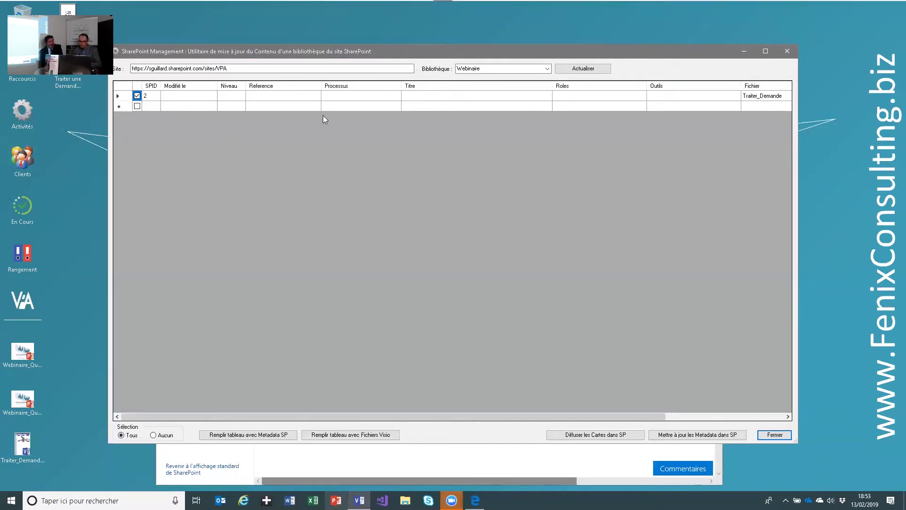
# Fill the metadata table from the Visio files, update the metadata in SharePoint, and return to the Webinaire library
pyautogui.click(355, 437)
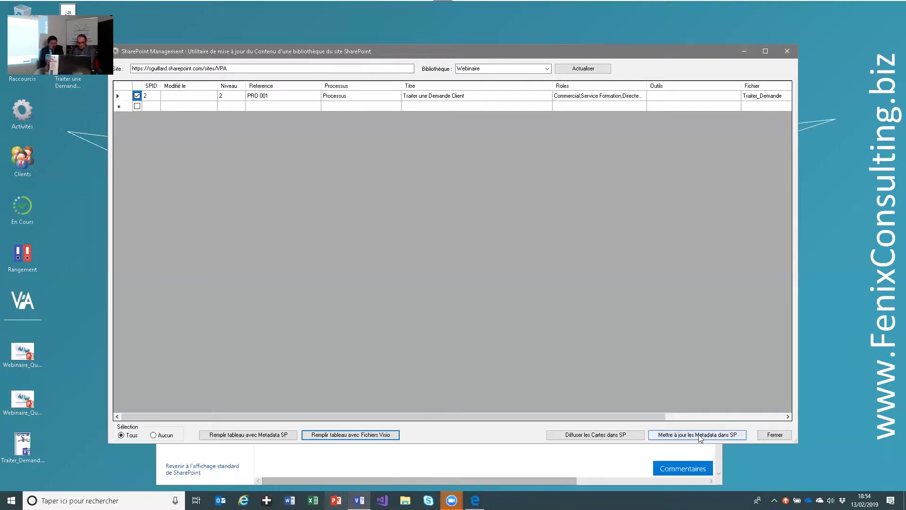
pyautogui.click(724, 436)
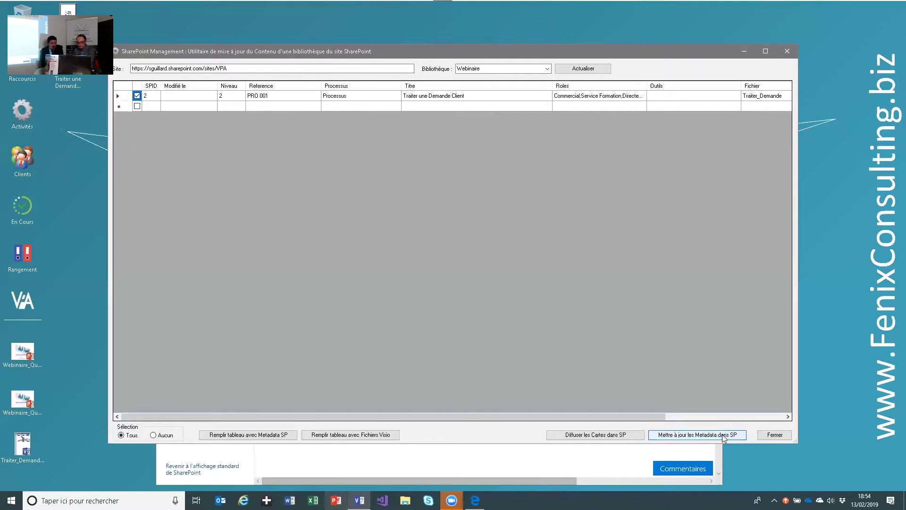
pyautogui.click(781, 435)
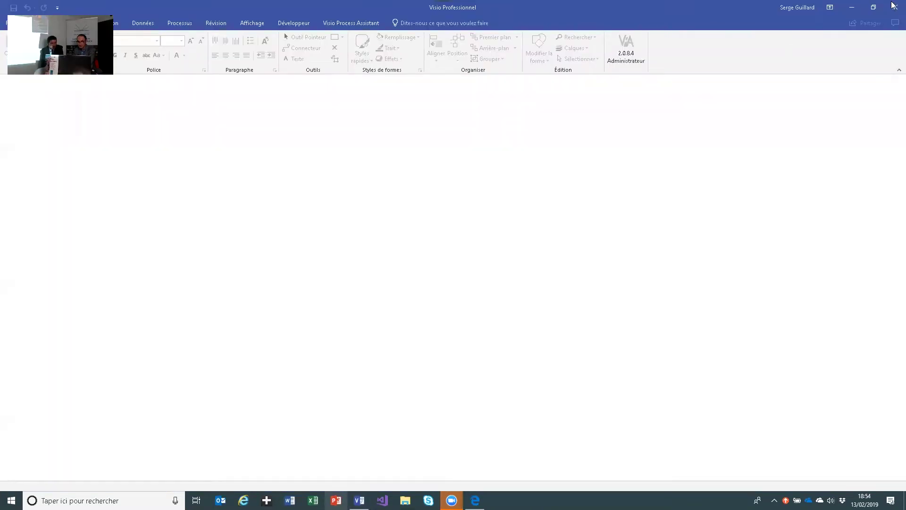
pyautogui.click(893, 5)
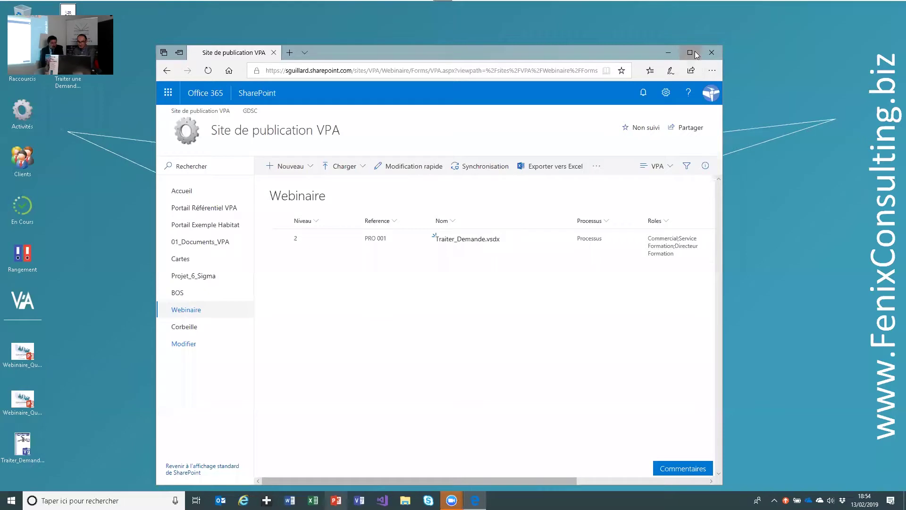
pyautogui.click(694, 52)
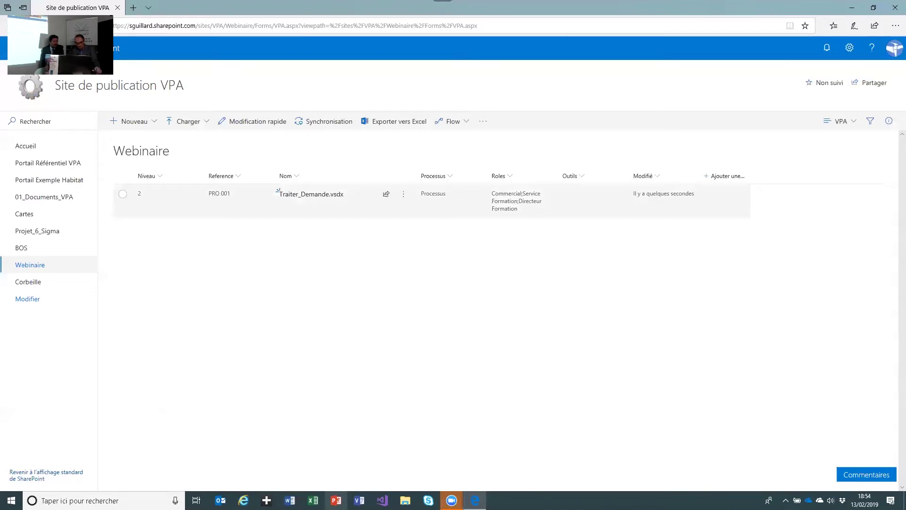
# Switch to Visio and open the SharePoint configuration in the Process Assistant options
pyautogui.click(359, 500)
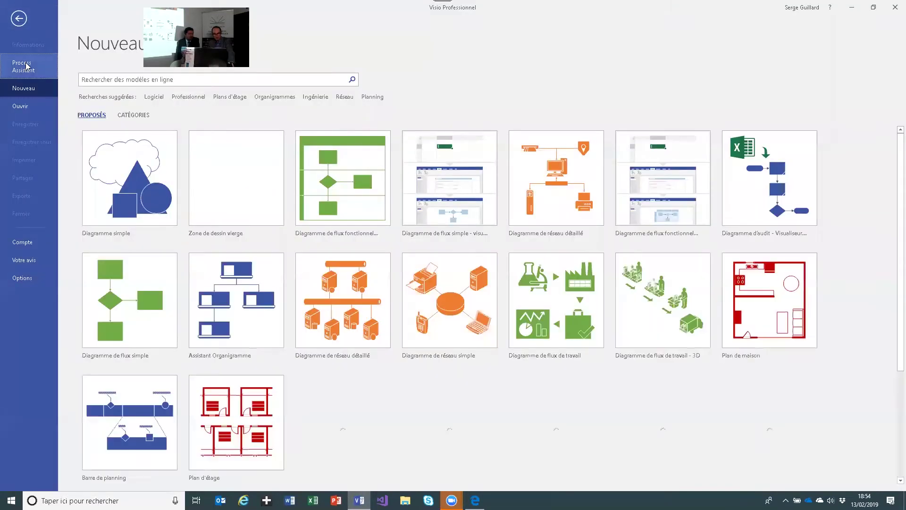
pyautogui.click(27, 66)
pyautogui.click(142, 332)
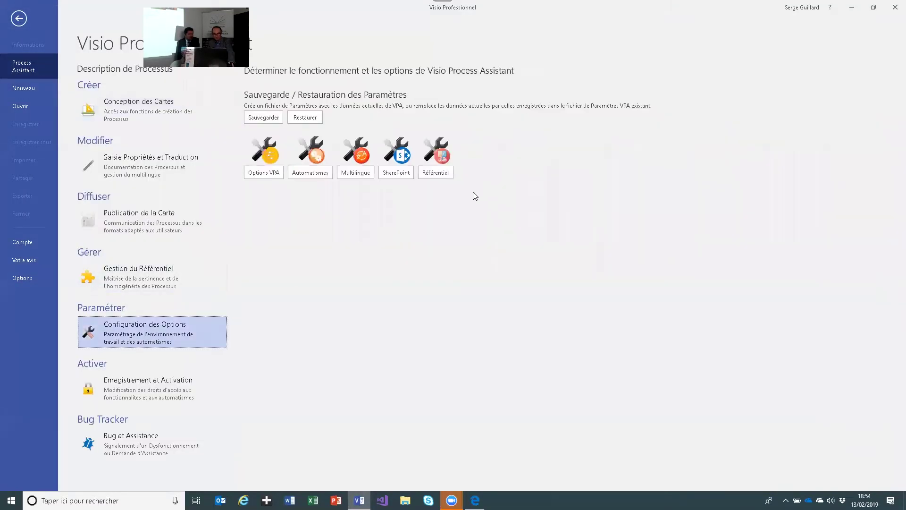
pyautogui.click(397, 174)
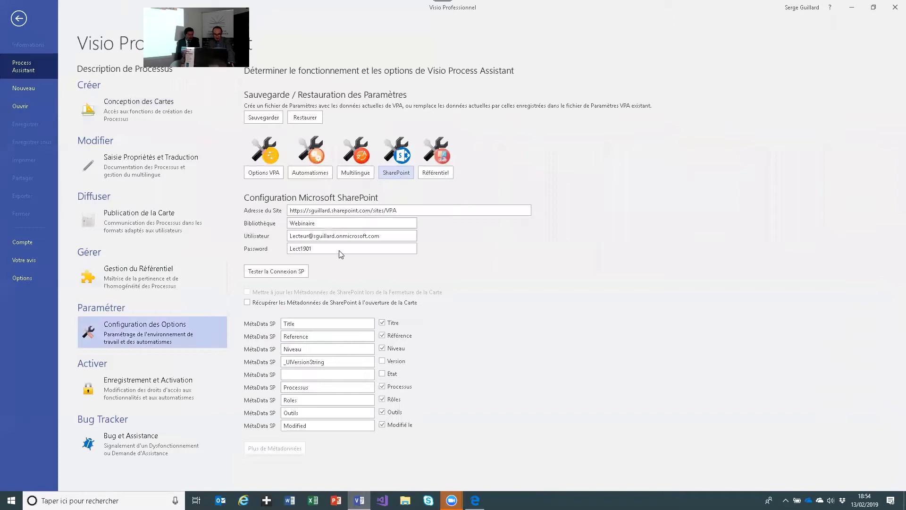
# Toggle the retrieval of SharePoint metadata at map opening on and back off, and close Visio and the browser
pyautogui.click(359, 304)
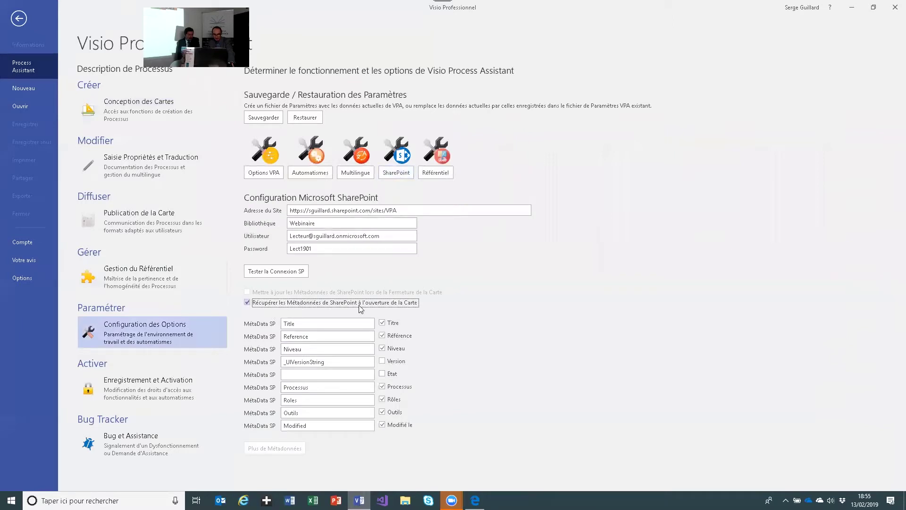
pyautogui.click(396, 305)
pyautogui.click(896, 7)
pyautogui.click(896, 5)
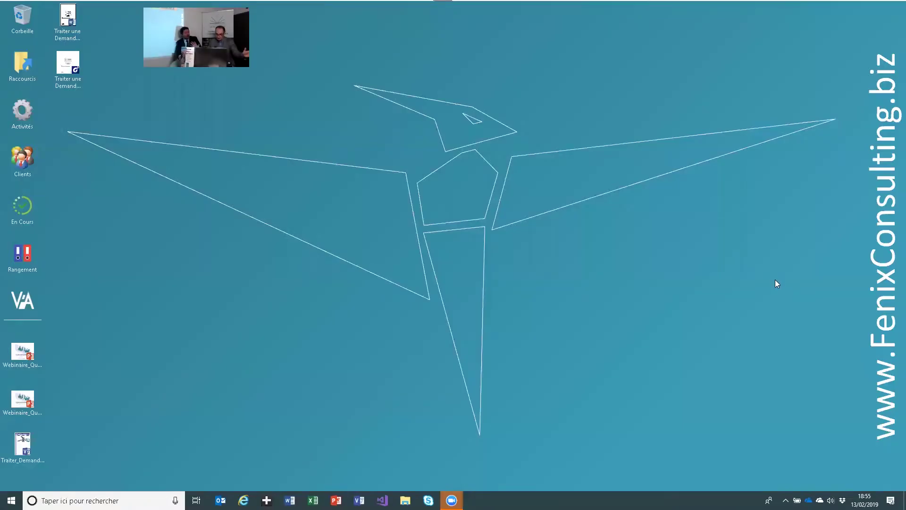